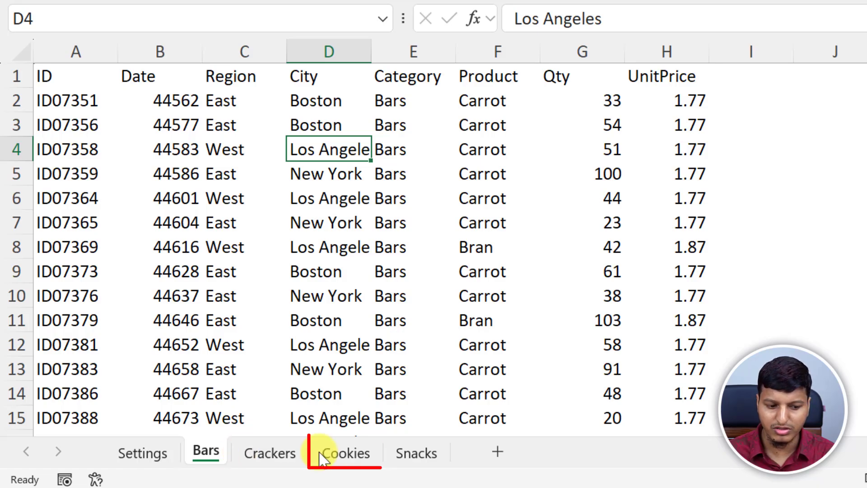
# Review the Crackers, Cookies and Snacks sheets, checking the New York and Los Angeles city cells
pyautogui.click(267, 450)
pyautogui.click(371, 452)
pyautogui.click(396, 453)
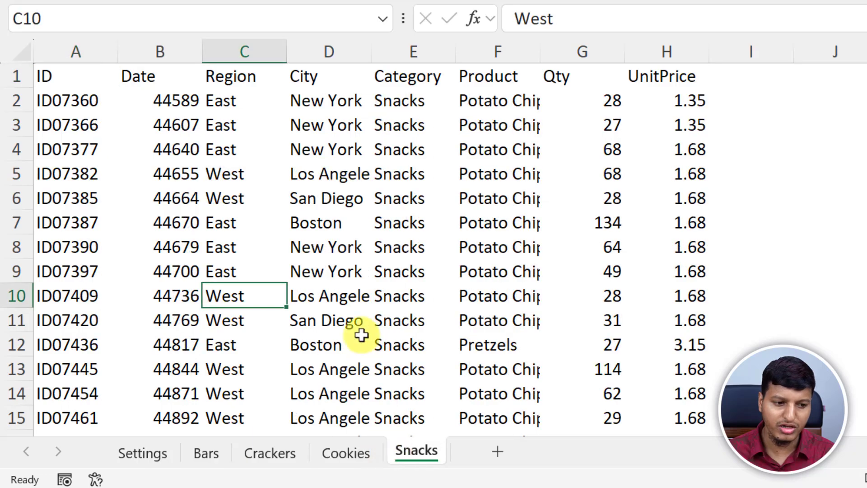
pyautogui.click(345, 271)
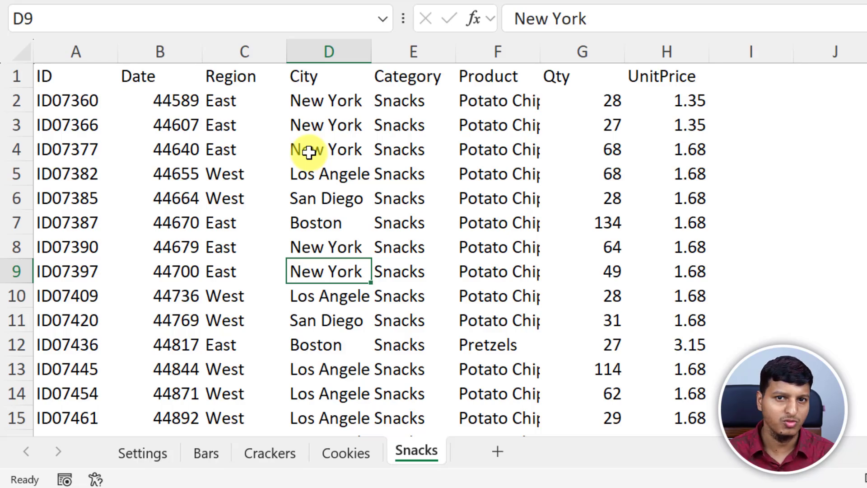
pyautogui.press('Up')
pyautogui.press('Up')
pyautogui.press('Up')
pyautogui.press('Up')
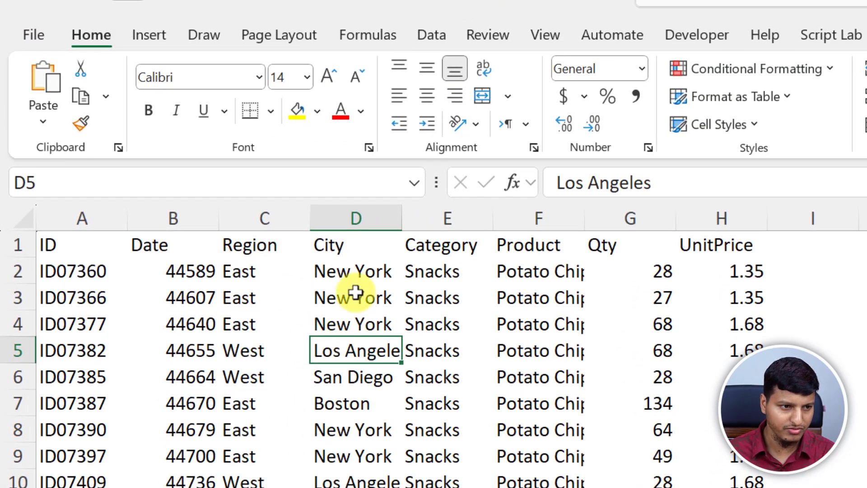
# Start From Table/Range on the Snacks data, then cancel the Create Table prompt
pyautogui.click(430, 35)
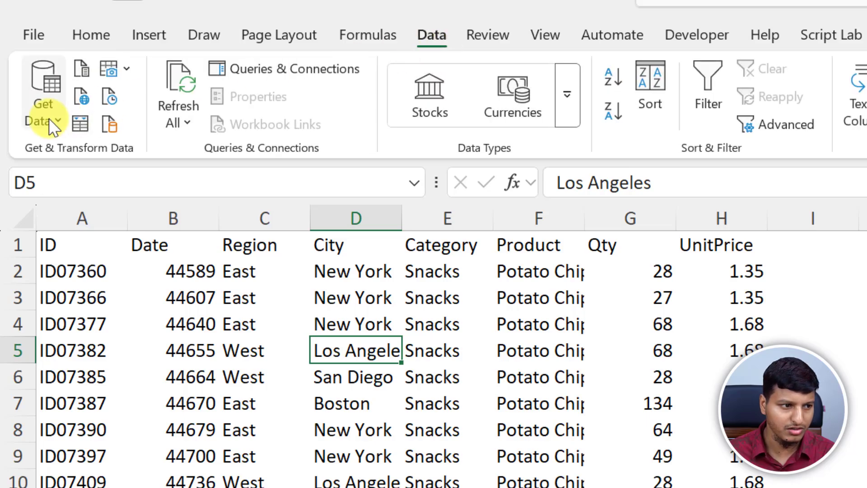
pyautogui.click(91, 124)
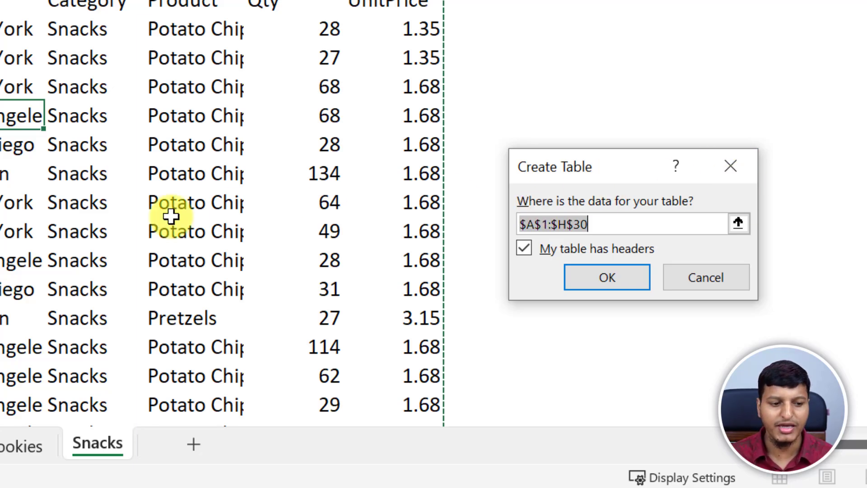
pyautogui.click(747, 165)
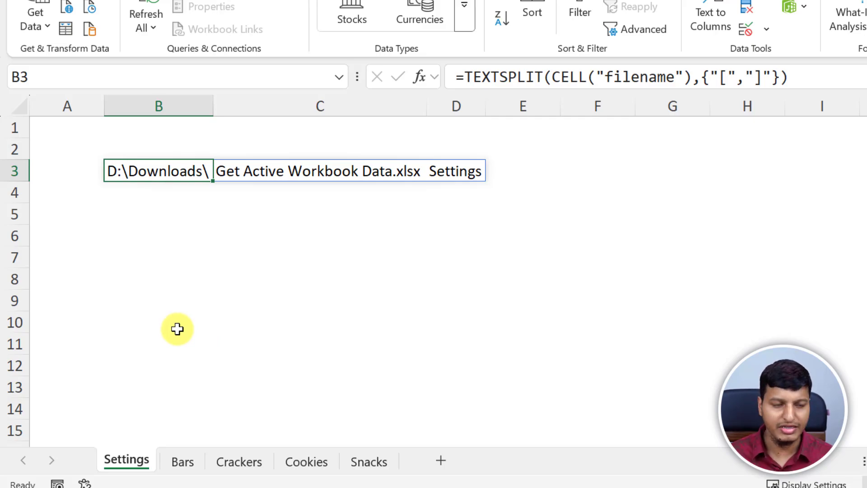
pyautogui.press('Down')
pyautogui.press('Down')
pyautogui.press('Down')
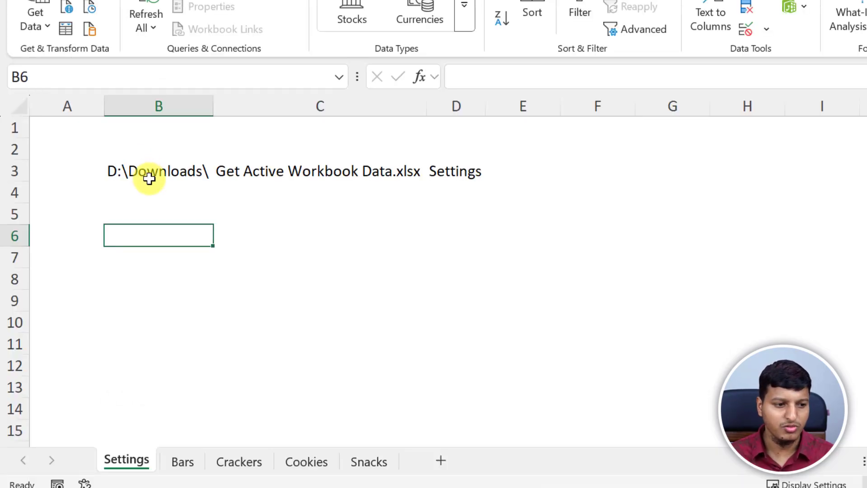
pyautogui.click(147, 174)
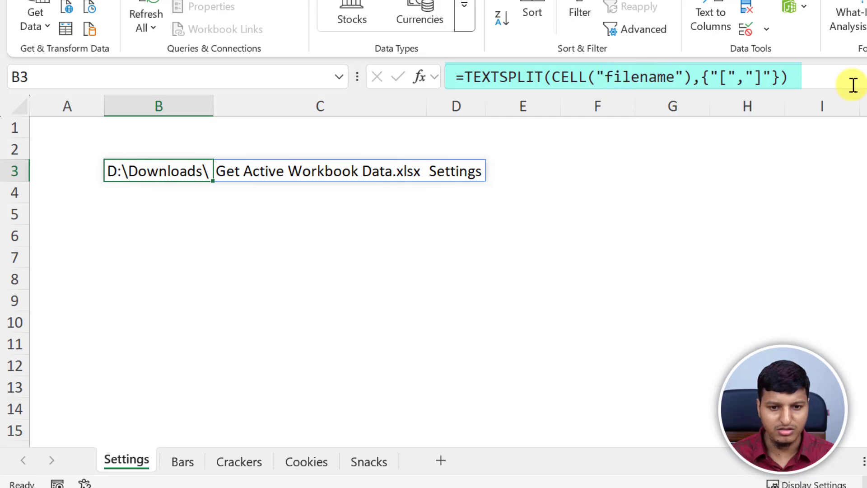
pyautogui.press('Right')
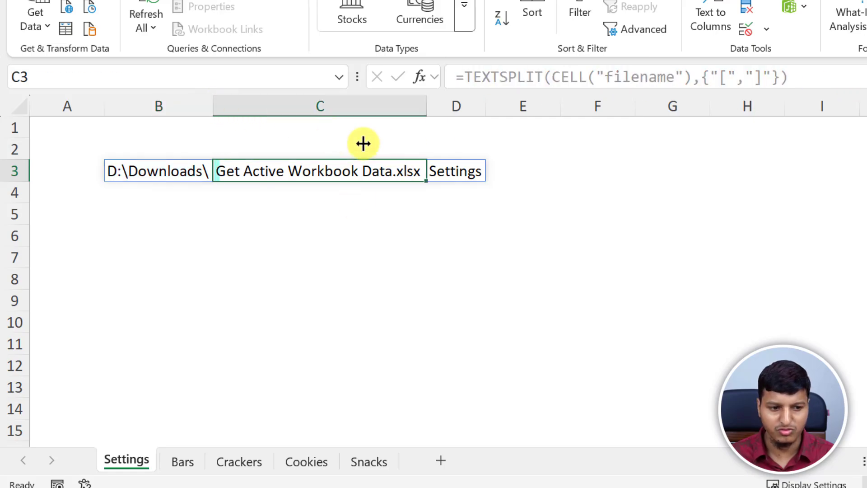
pyautogui.click(454, 168)
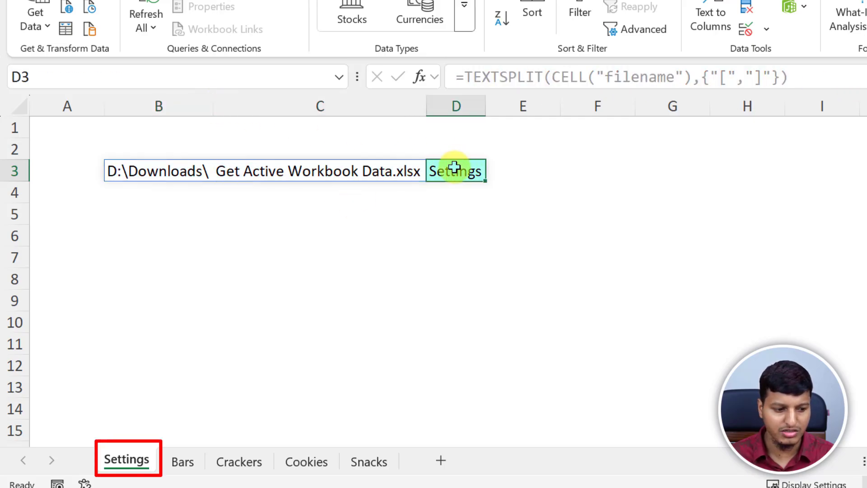
pyautogui.click(166, 179)
pyautogui.click(157, 218)
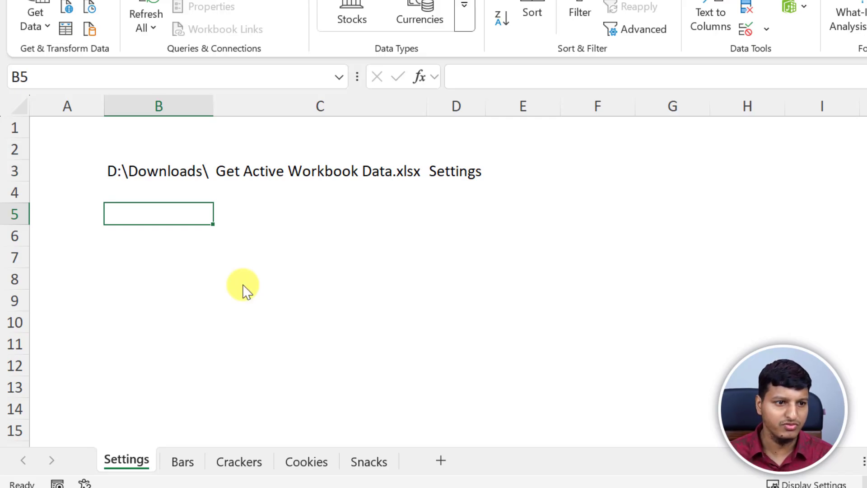
# Enter =INDEX(B3#,1,1)&INDEX(B3#,1,2) in B5 and name the cell FilePath
pyautogui.write('=inde')
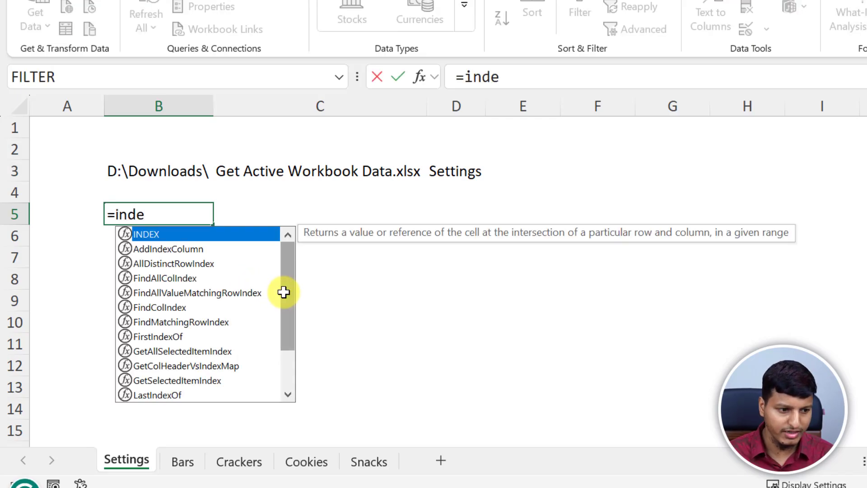
pyautogui.press('Tab')
pyautogui.press('Up')
pyautogui.press('Up')
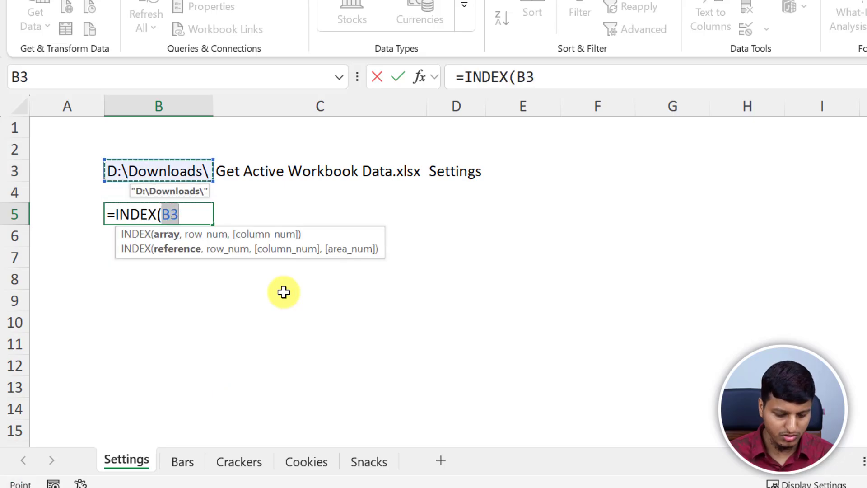
pyautogui.write('#,1,1) & INDEX(B3#,1,2)')
pyautogui.press('Return')
pyautogui.press('Up')
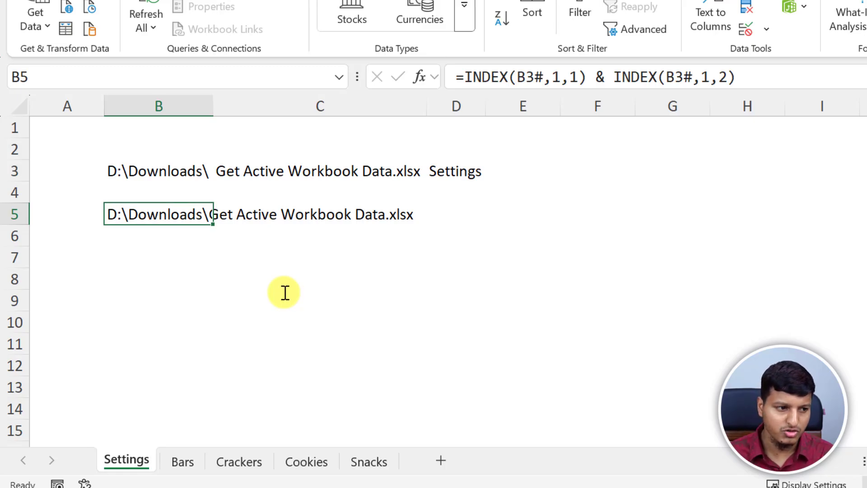
pyautogui.hotkey('alt', 'F3')
pyautogui.write('FilePath')
pyautogui.press('Return')
# Enter =INDEX(B3#,1,3) in B6, name it ActiveSheetName, and load B5 into Power Query
pyautogui.click(172, 239)
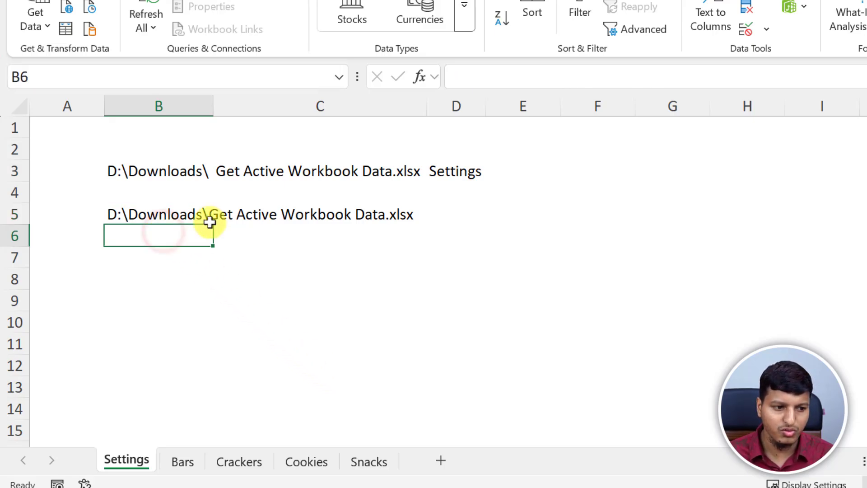
pyautogui.write('=inde')
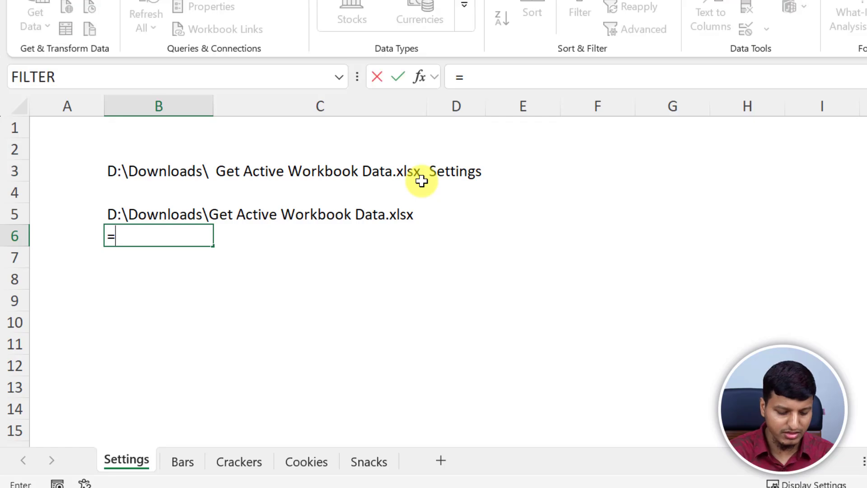
pyautogui.press('Tab')
pyautogui.press('Up')
pyautogui.press('Up')
pyautogui.press('Up')
pyautogui.write('#')
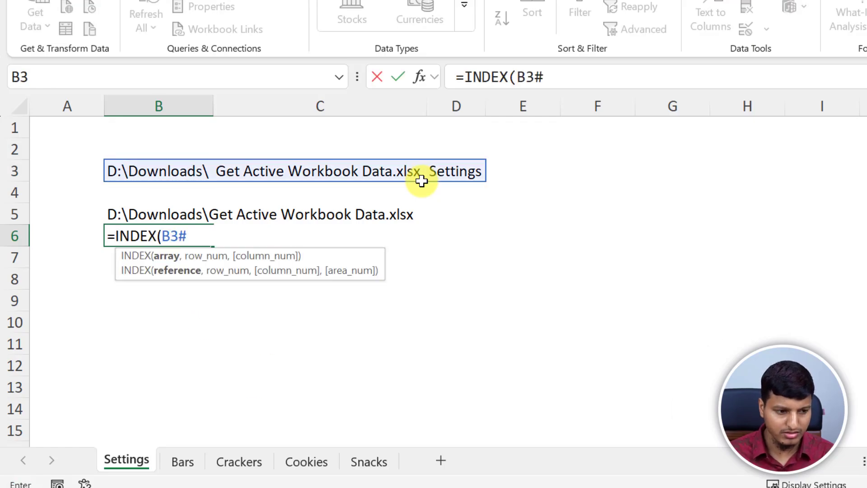
pyautogui.write(',1,3')
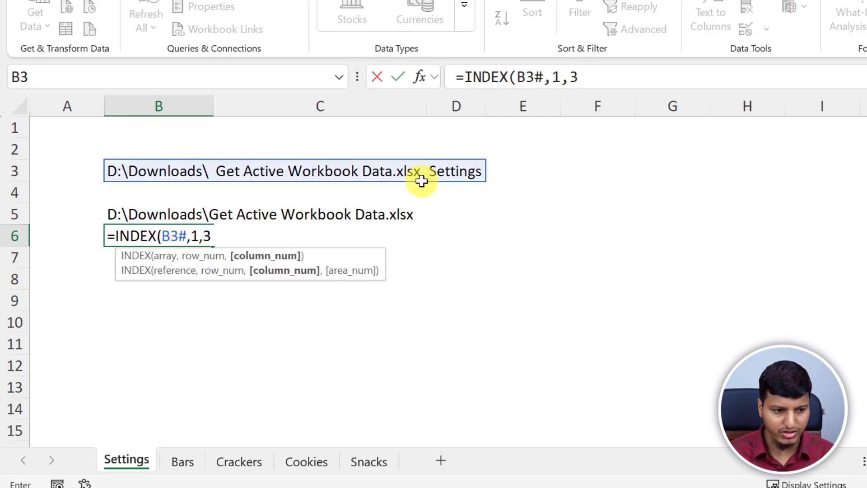
pyautogui.write(')')
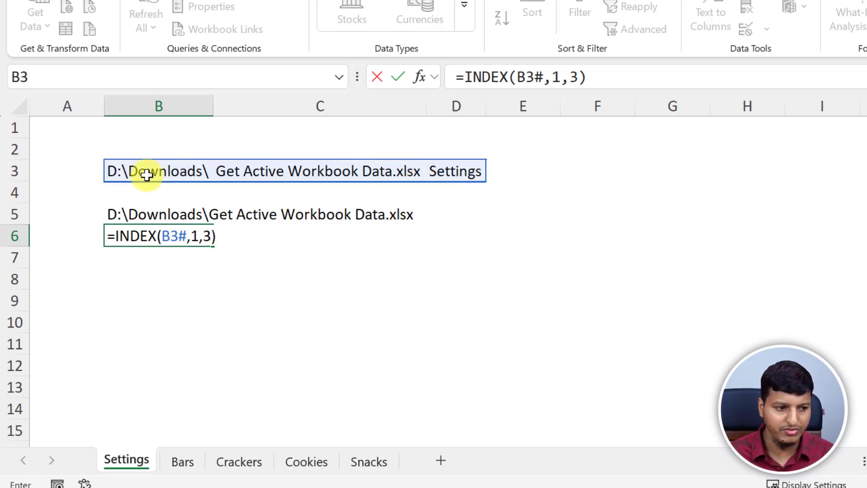
pyautogui.hotkey('ctrl', 'Return')
pyautogui.click(169, 77)
pyautogui.write('ActiveSheetName')
pyautogui.press('Return')
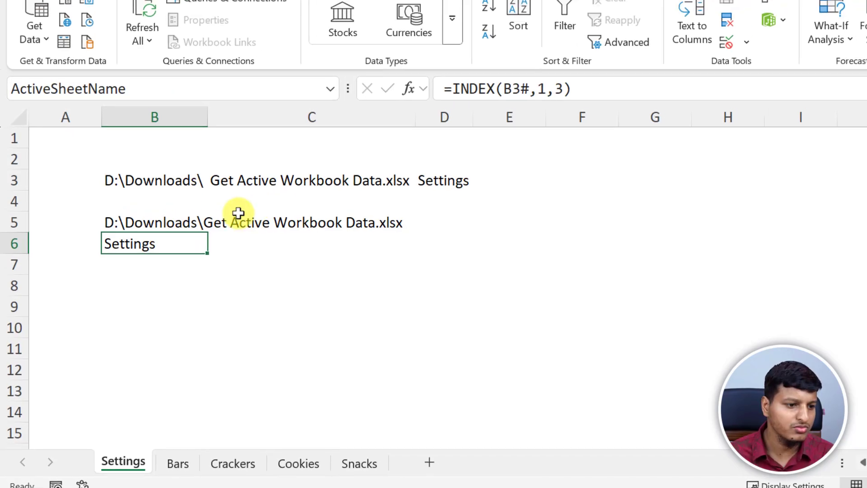
pyautogui.click(153, 224)
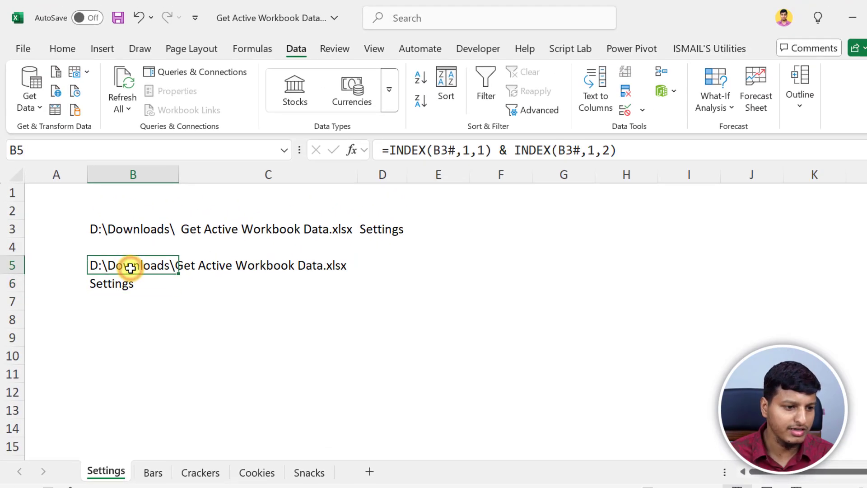
pyautogui.click(54, 110)
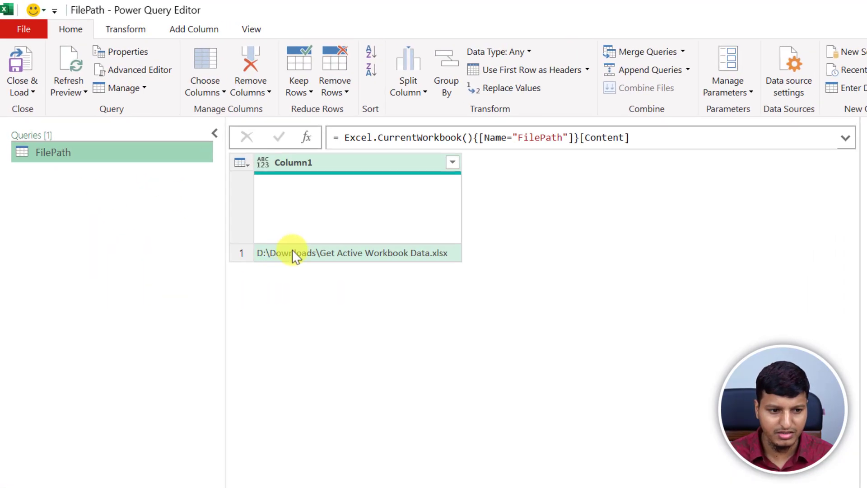
# Append [Column1]{0} to the Source formula to return the path as text, and add a new step
pyautogui.click(324, 257)
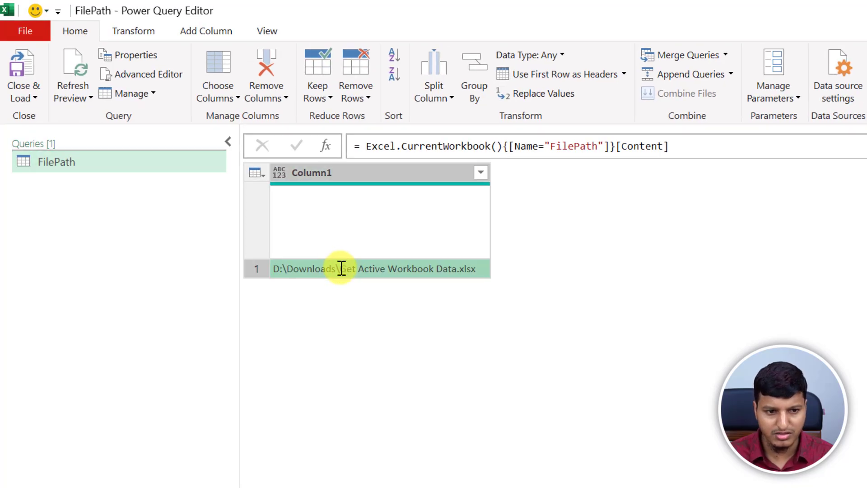
pyautogui.click(676, 146)
pyautogui.write('[Column1]')
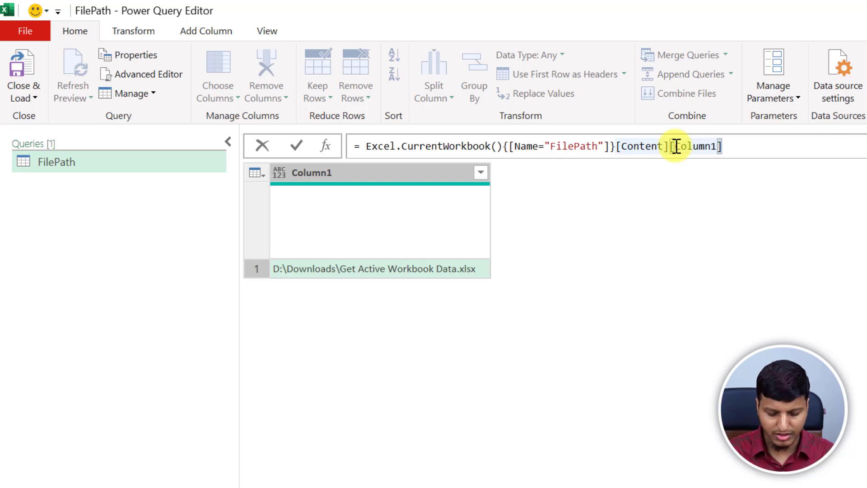
pyautogui.write('{0')
pyautogui.press('Return')
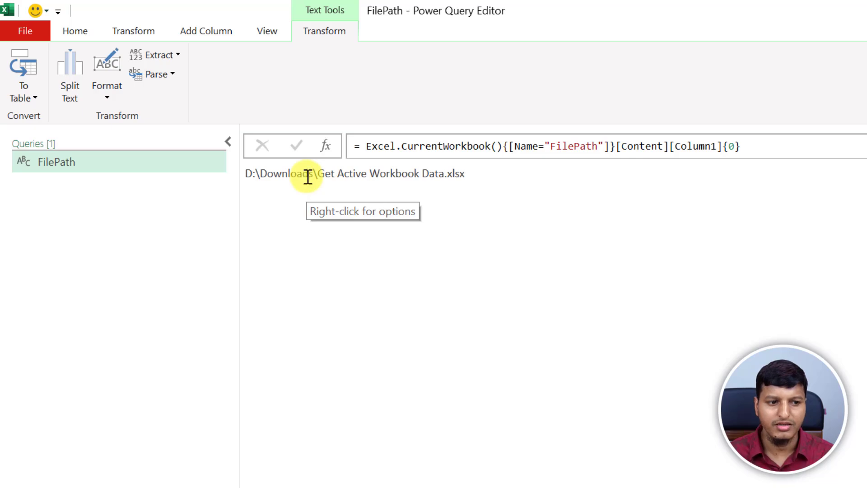
pyautogui.click(325, 145)
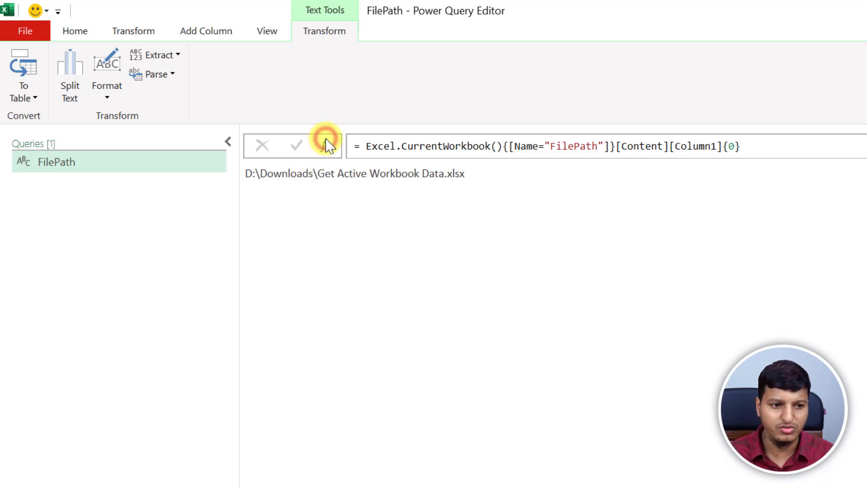
pyautogui.moveTo(358, 144); pyautogui.dragTo(428, 144)
# Set the new step to Excel.CurrentWorkbook() and inspect its ActiveSheetName and FilePath entries
pyautogui.write('Excel.CurrentWorkbook()')
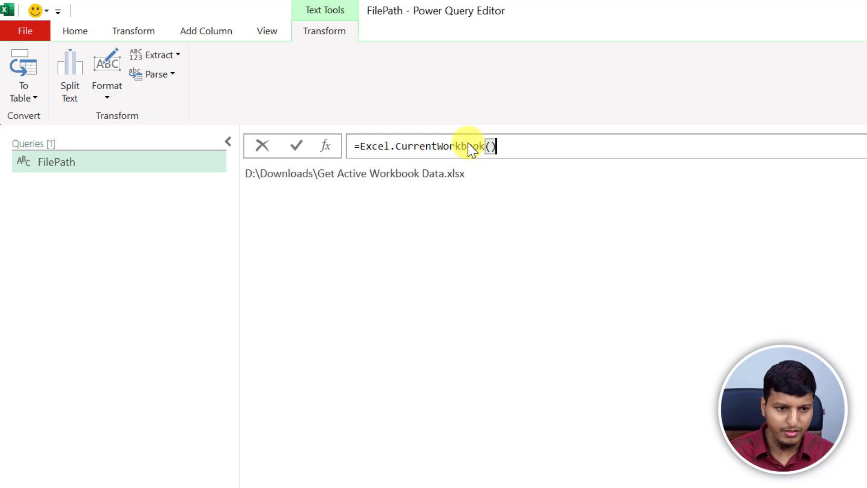
pyautogui.press('Return')
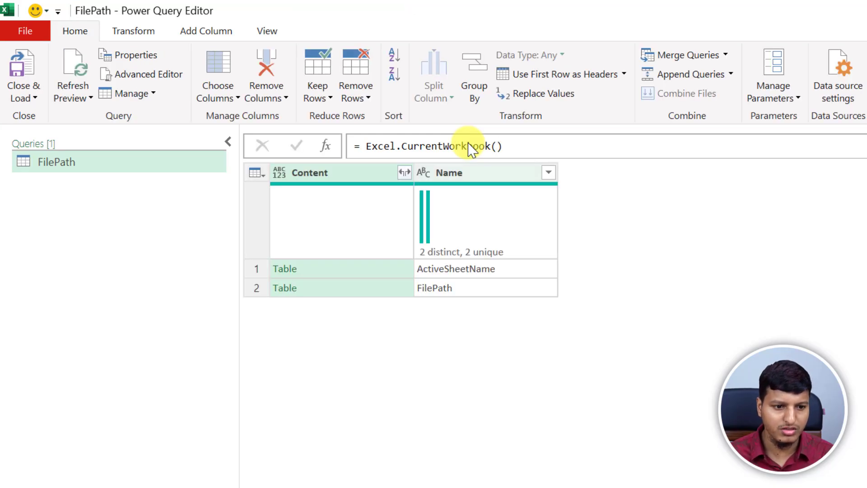
pyautogui.click(464, 278)
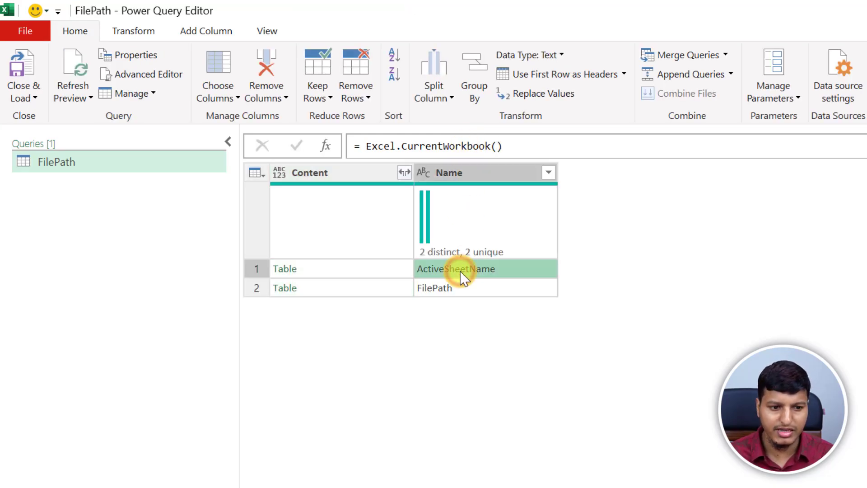
pyautogui.click(465, 292)
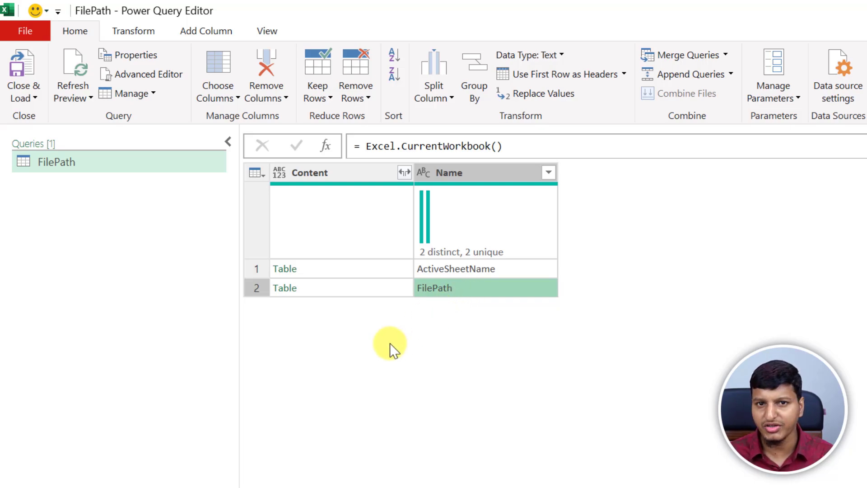
# Change the formula to Excel.Workbook(File.Contents(Source)) to list the workbook's five sheets
pyautogui.click(437, 149)
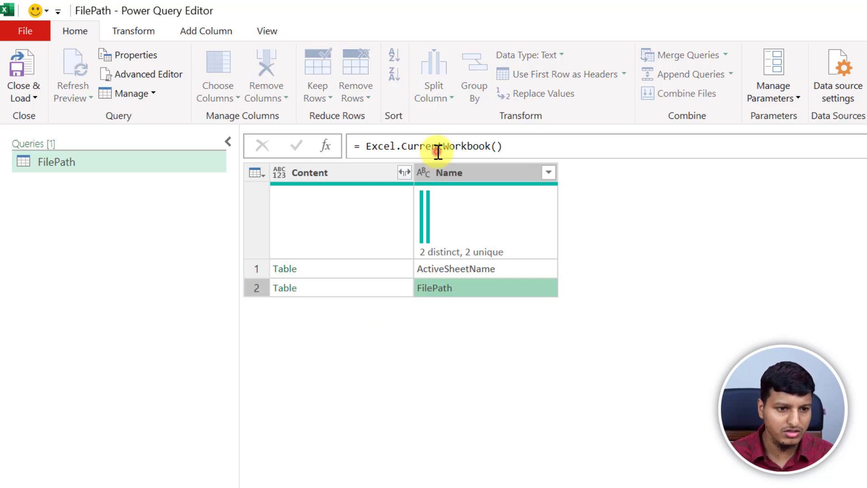
pyautogui.doubleClick(437, 149)
pyautogui.write('Wo')
pyautogui.press('Tab')
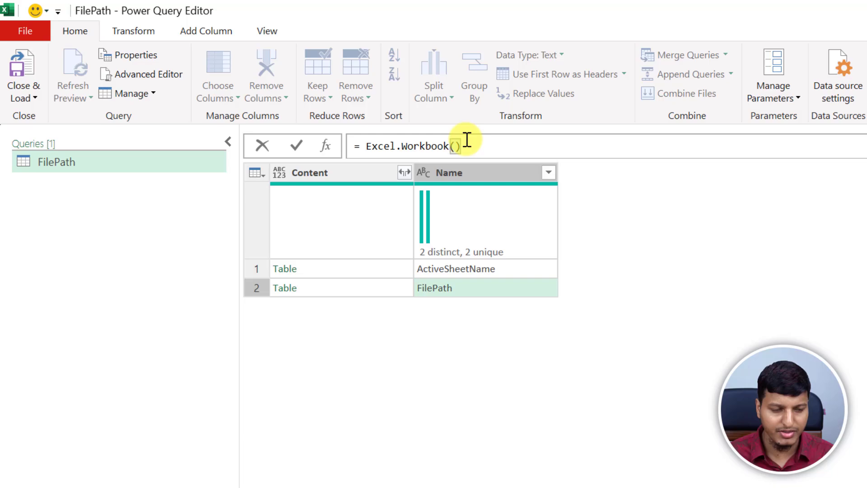
pyautogui.click(455, 144)
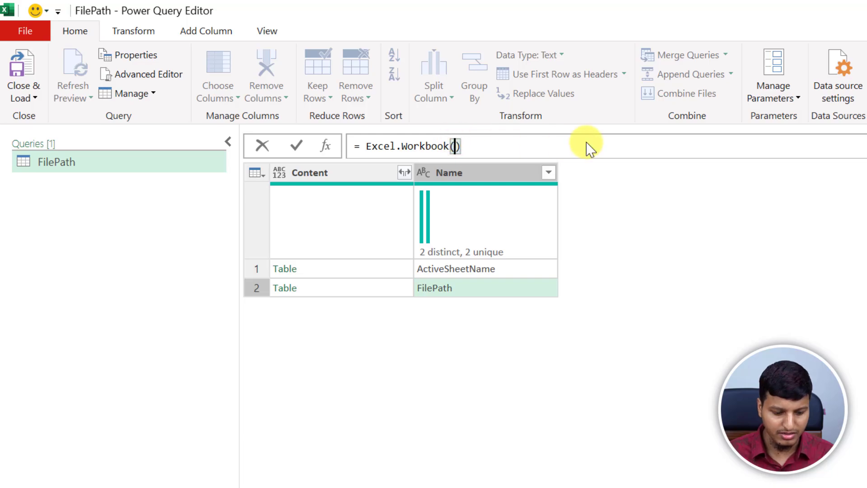
pyautogui.write('File.Contents(')
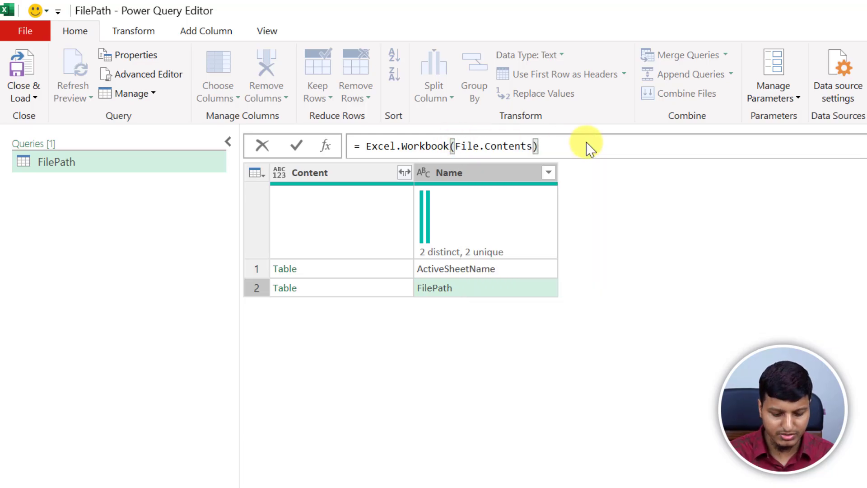
pyautogui.write('sOU')
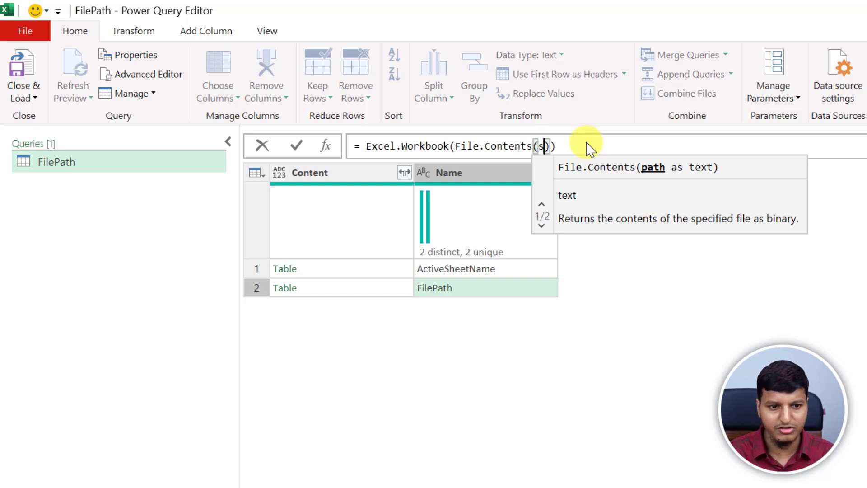
pyautogui.press('Tab')
pyautogui.press('Right')
pyautogui.press('Right')
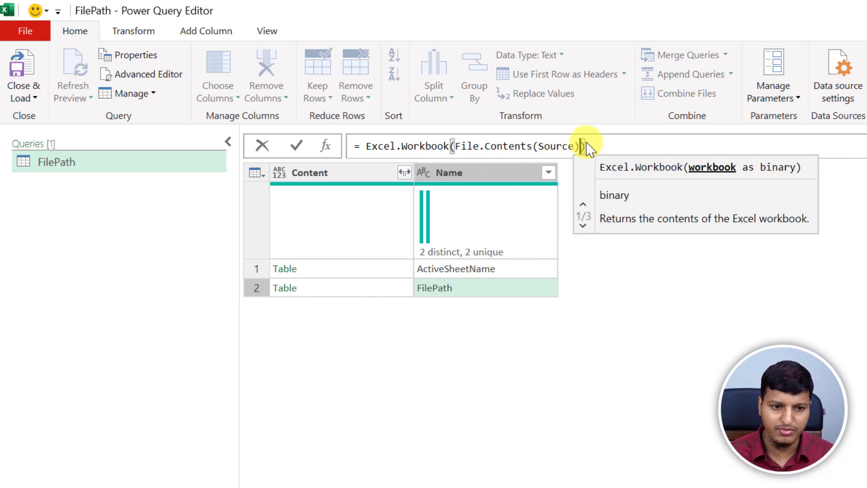
pyautogui.press('Return')
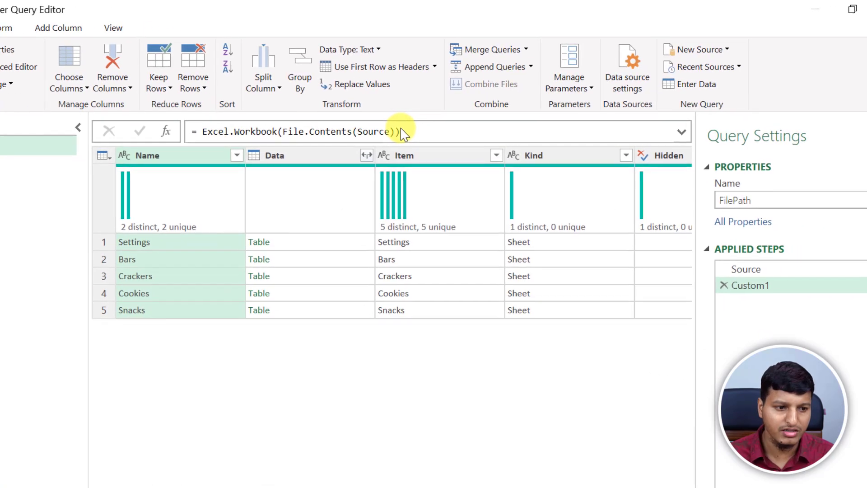
# Inspect the Settings and Crackers items and add a Filtered Rows step from the Kind column filter
pyautogui.click(429, 244)
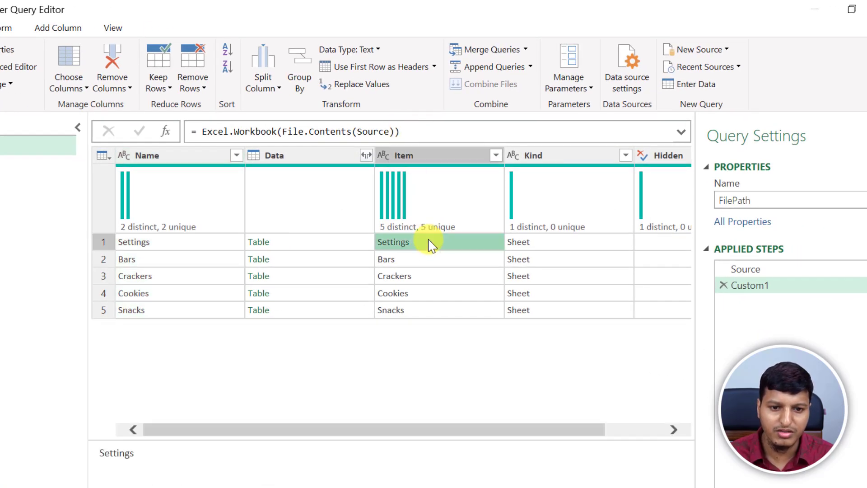
pyautogui.click(433, 276)
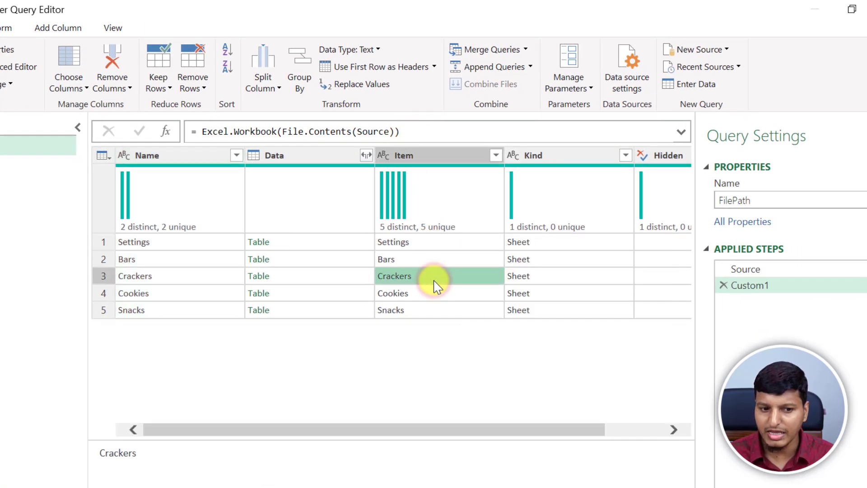
pyautogui.moveTo(286, 428); pyautogui.dragTo(165, 406)
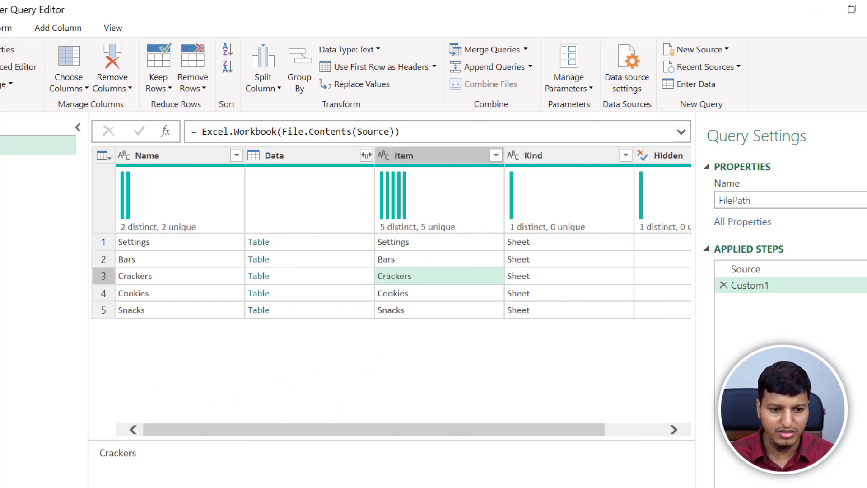
pyautogui.click(625, 155)
pyautogui.click(397, 325)
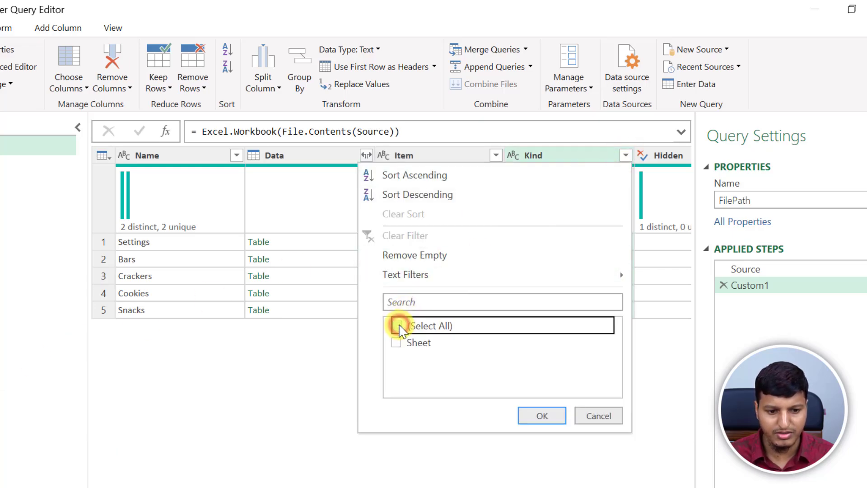
pyautogui.click(397, 324)
pyautogui.click(531, 409)
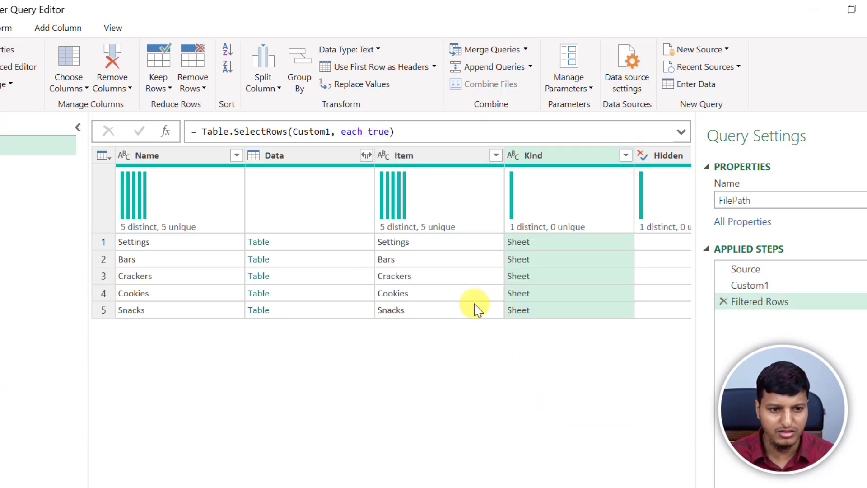
# Change the filter condition to each [Kind]="Sheet"
pyautogui.doubleClick(379, 130)
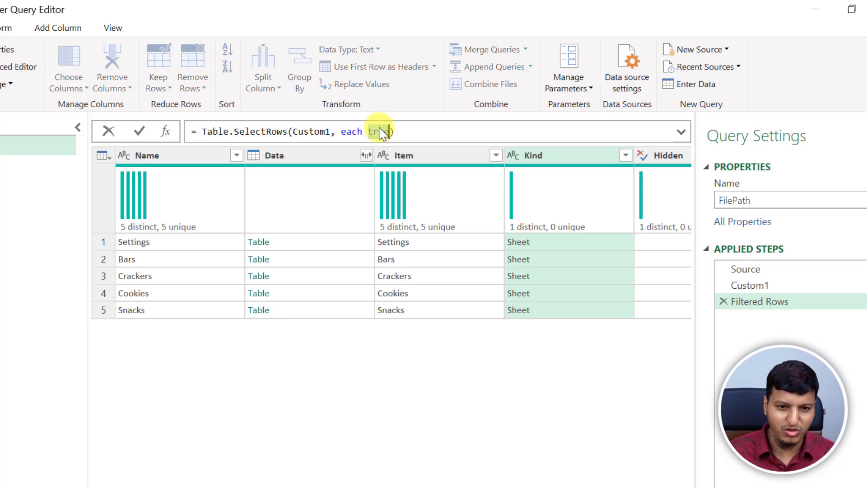
pyautogui.press('BackSpace')
pyautogui.write('[Kind')
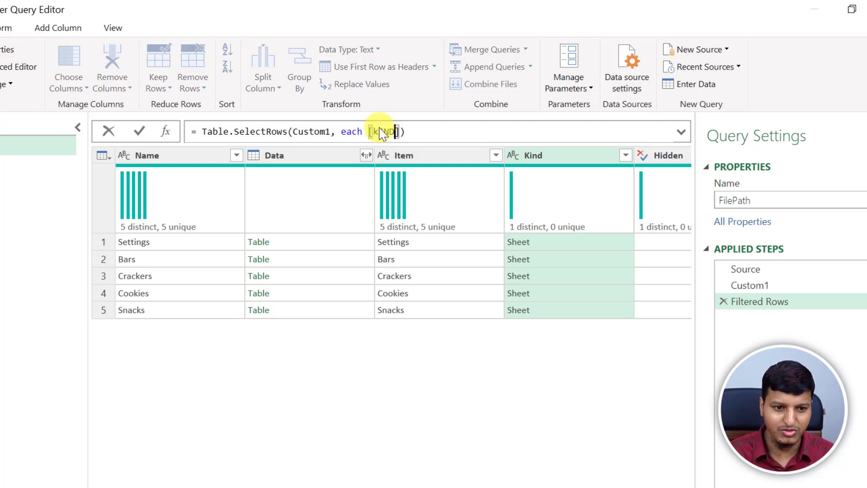
pyautogui.write(']="Sheet')
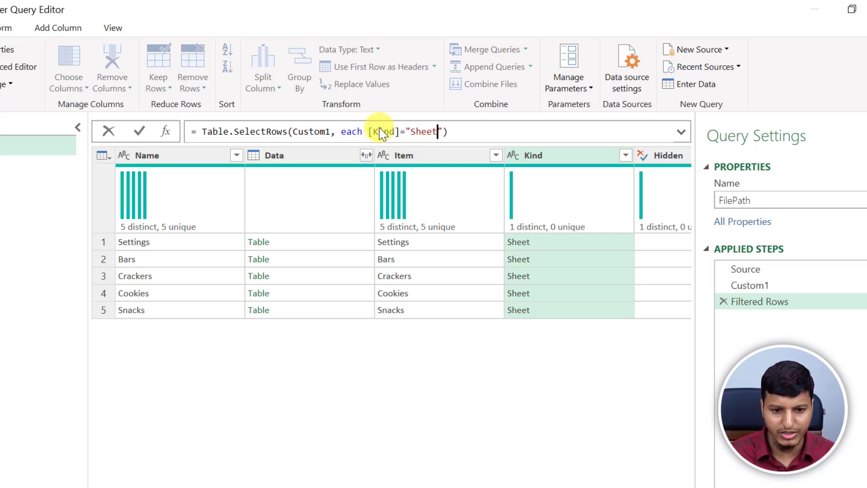
pyautogui.press('Return')
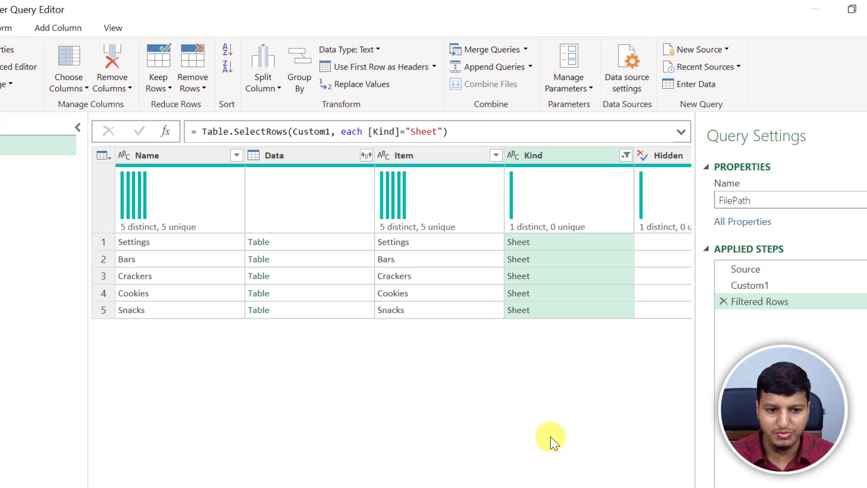
pyautogui.click(387, 245)
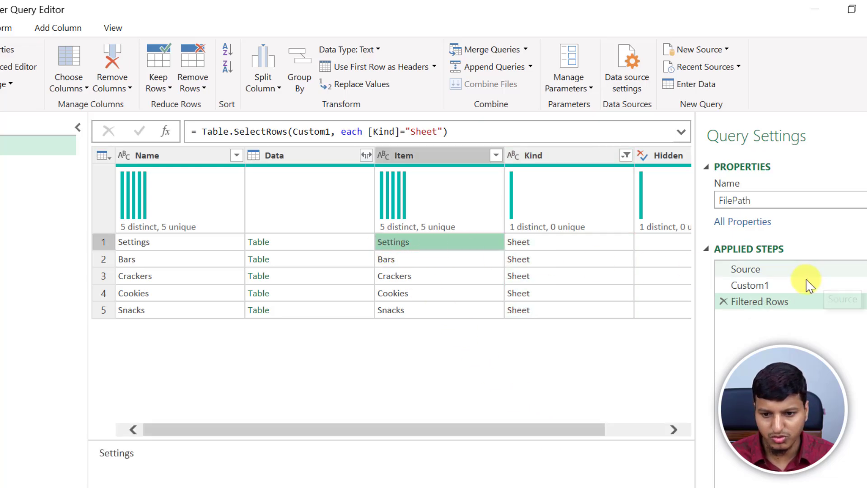
# Add a custom step copying the Source formula with FilePath replaced by ActiveSheetName
pyautogui.click(790, 272)
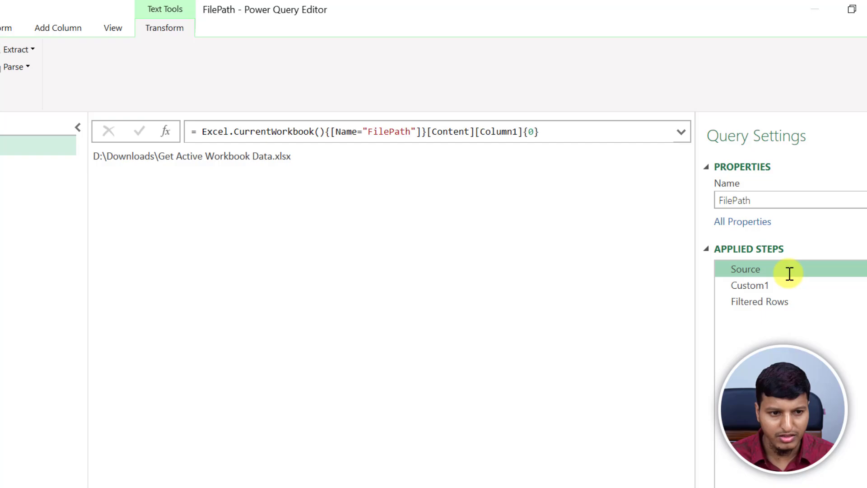
pyautogui.moveTo(573, 131); pyautogui.dragTo(190, 114)
pyautogui.hotkey('ctrl', 'c')
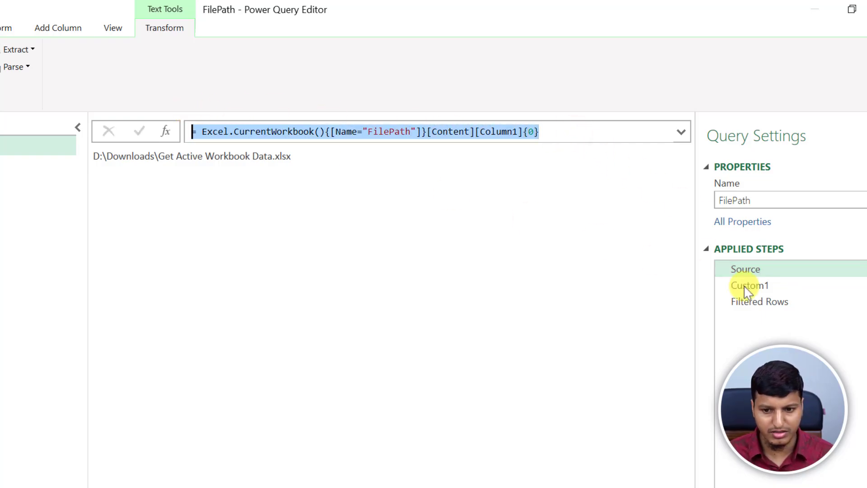
pyautogui.click(793, 302)
pyautogui.click(166, 131)
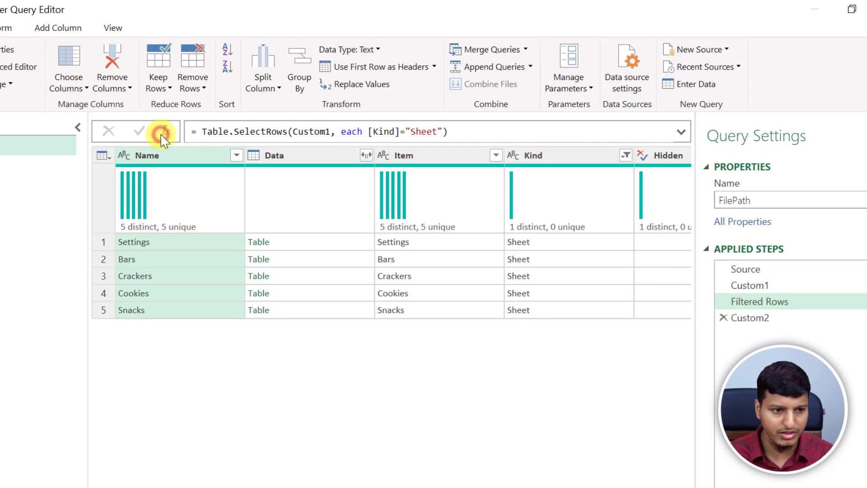
pyautogui.moveTo(289, 132); pyautogui.dragTo(139, 146)
pyautogui.hotkey('ctrl', 'v')
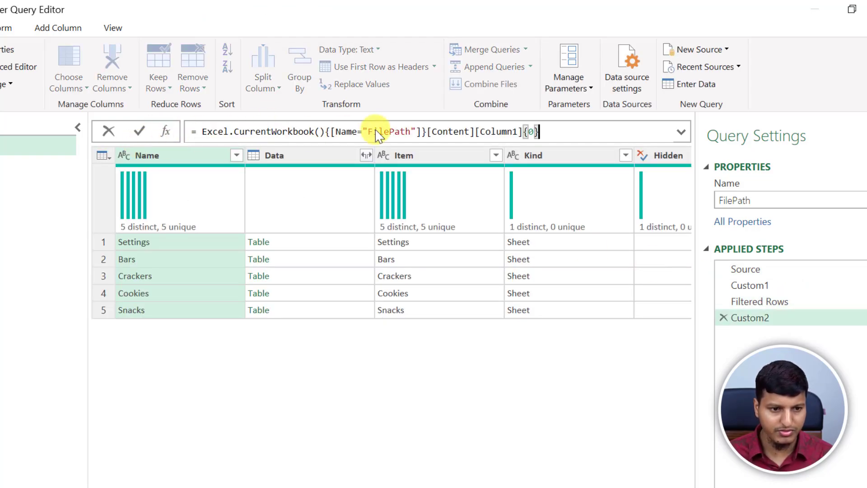
pyautogui.doubleClick(377, 131)
pyautogui.write('ActiveSheet')
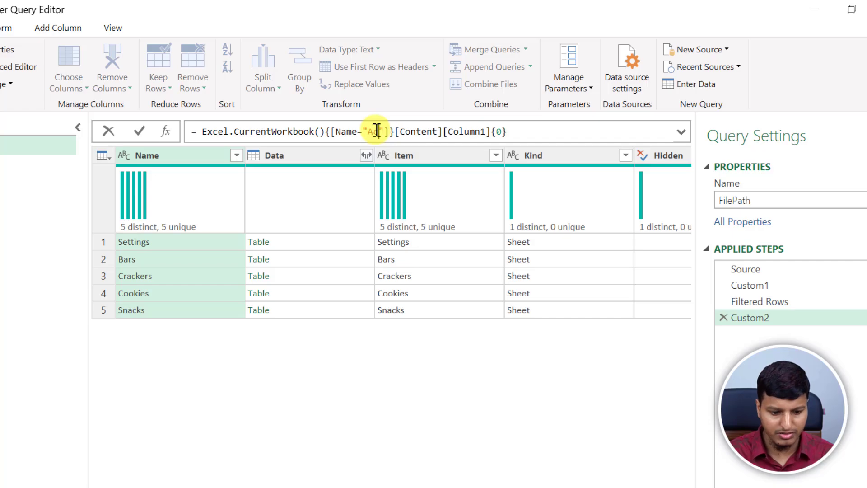
pyautogui.write('Name')
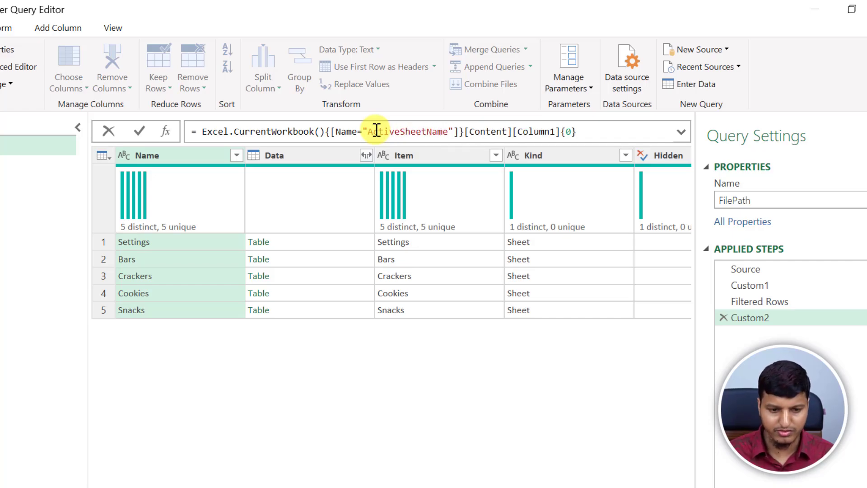
pyautogui.press('Return')
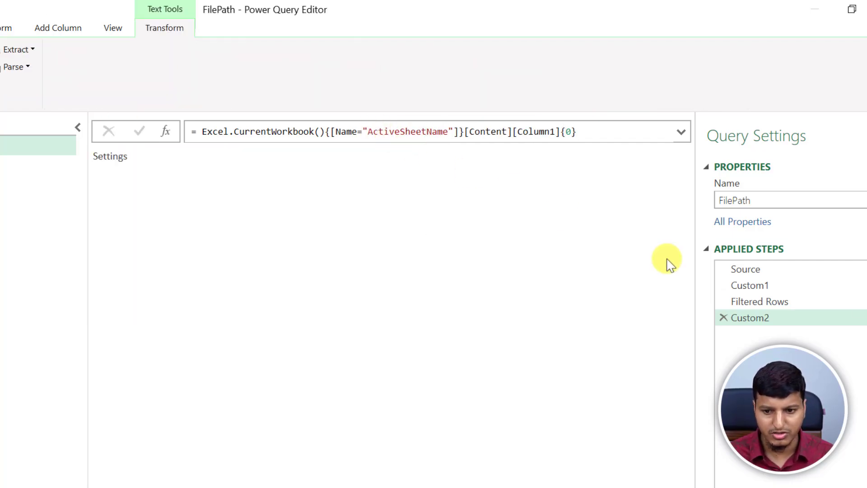
# Rename the step ActiveSheetName and move it above Filtered Rows
pyautogui.rightClick(785, 318)
pyautogui.click(833, 350)
pyautogui.write('ActiveSheetNa')
pyautogui.press('BackSpace')
pyautogui.write('SheetName')
pyautogui.press('Return')
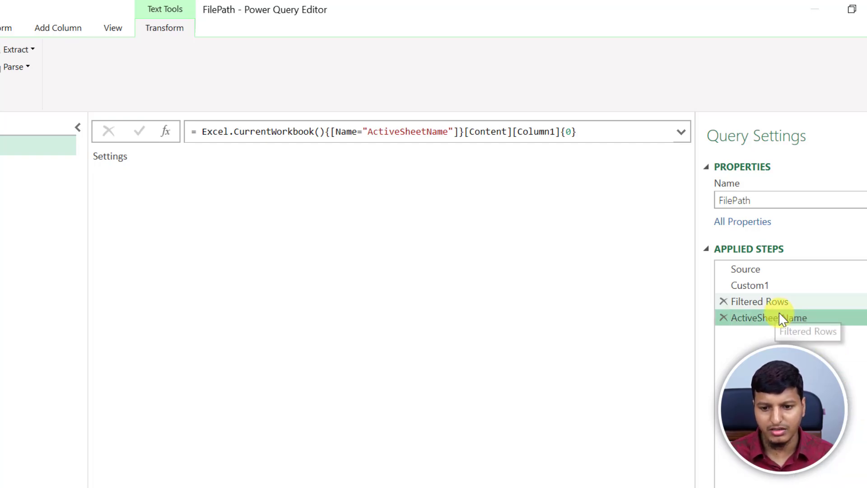
pyautogui.moveTo(761, 316); pyautogui.dragTo(762, 300)
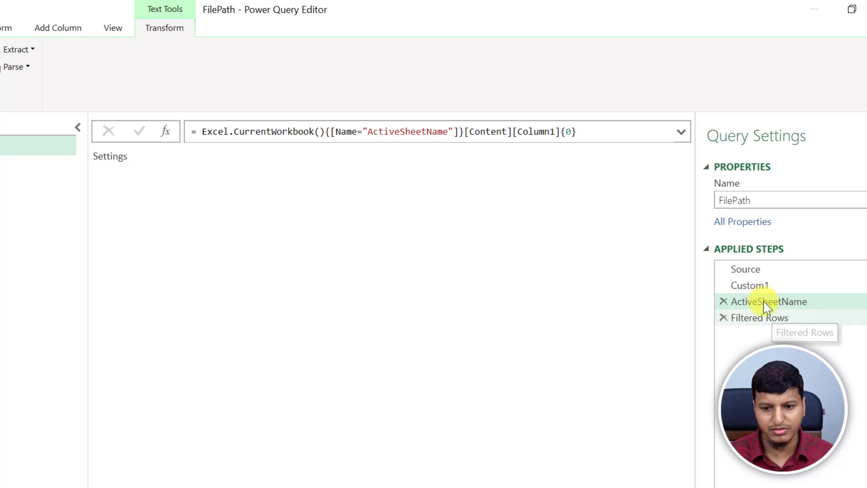
pyautogui.click(761, 319)
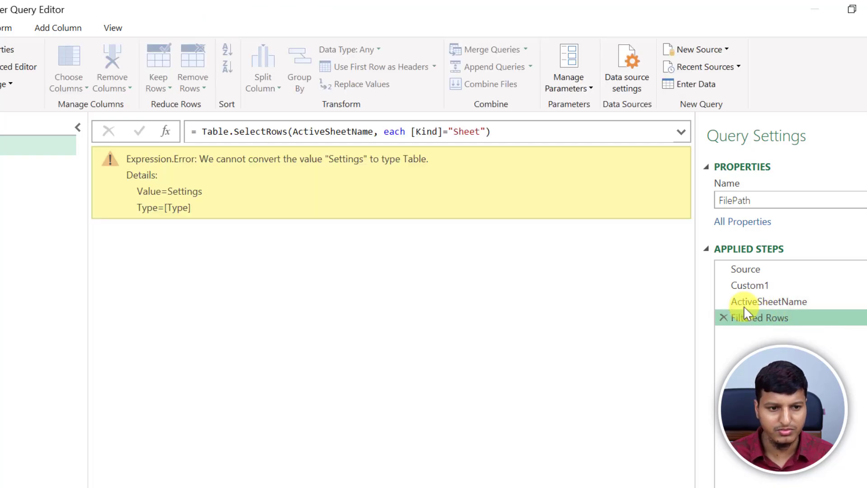
pyautogui.doubleClick(333, 131)
pyautogui.hotkey('ctrl', 'c')
# Point the Filtered Rows formula back at Custom1 and check the first row's Item and Name
pyautogui.write('Custom1')
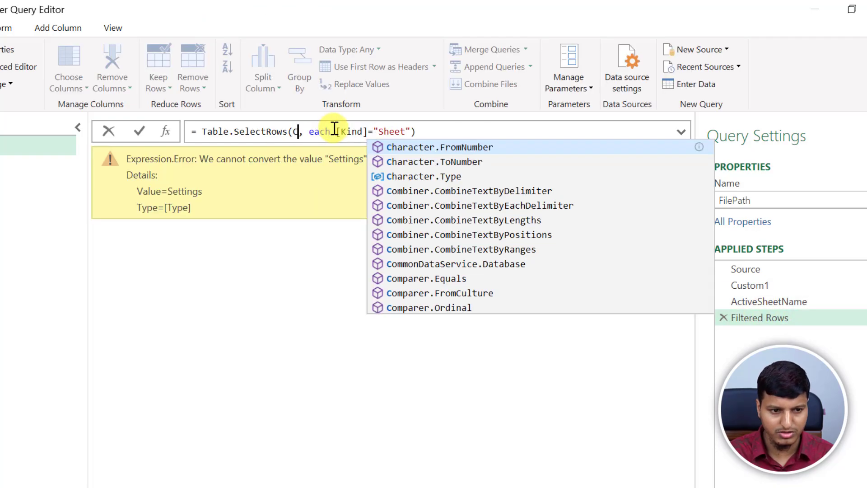
pyautogui.press('Return')
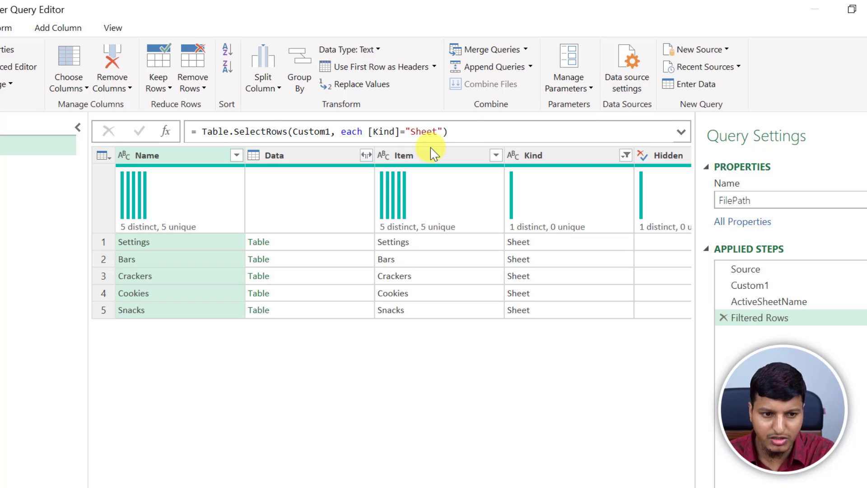
pyautogui.moveTo(433, 154)
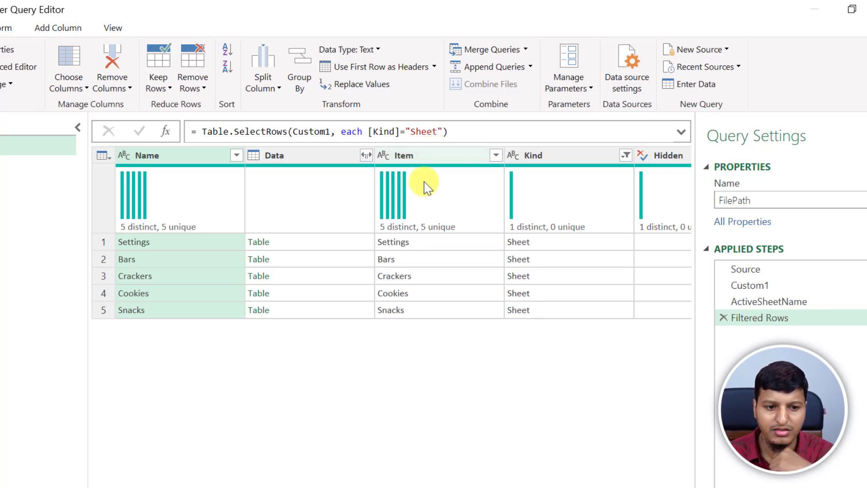
pyautogui.click(413, 243)
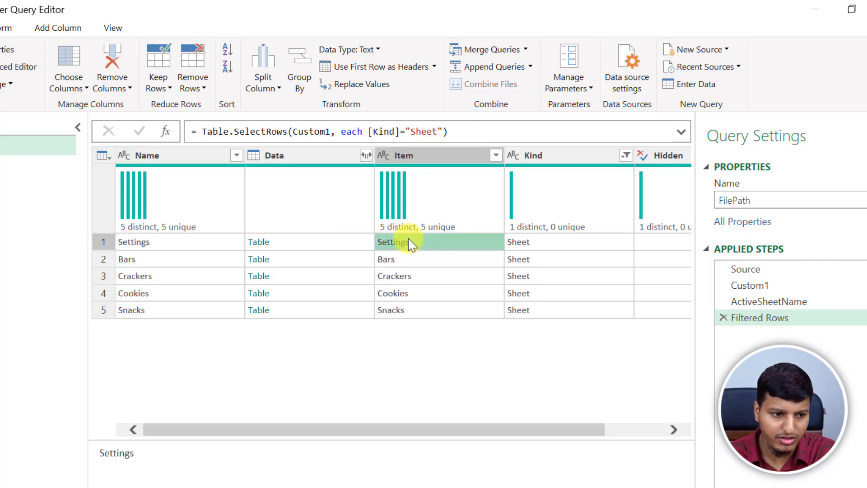
pyautogui.click(164, 246)
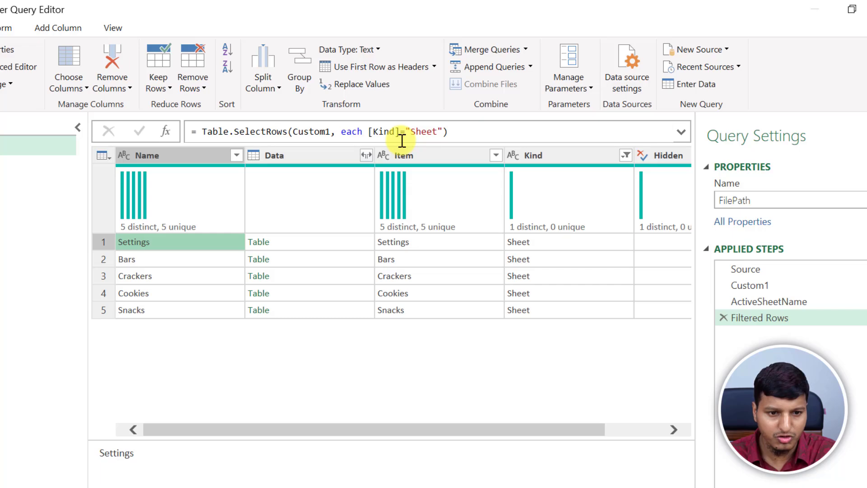
# Add and [Name]<>ActiveSheetName to the filter condition to exclude the active sheet
pyautogui.click(443, 131)
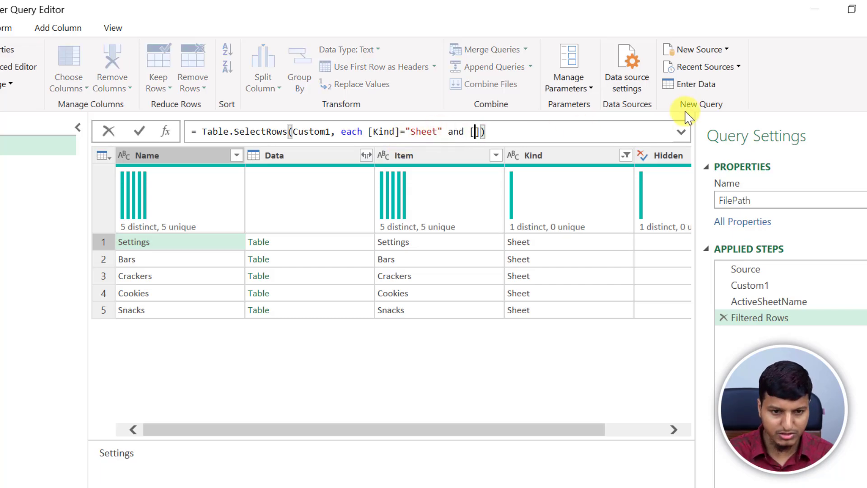
pyautogui.write('and [Name')
pyautogui.press('Right')
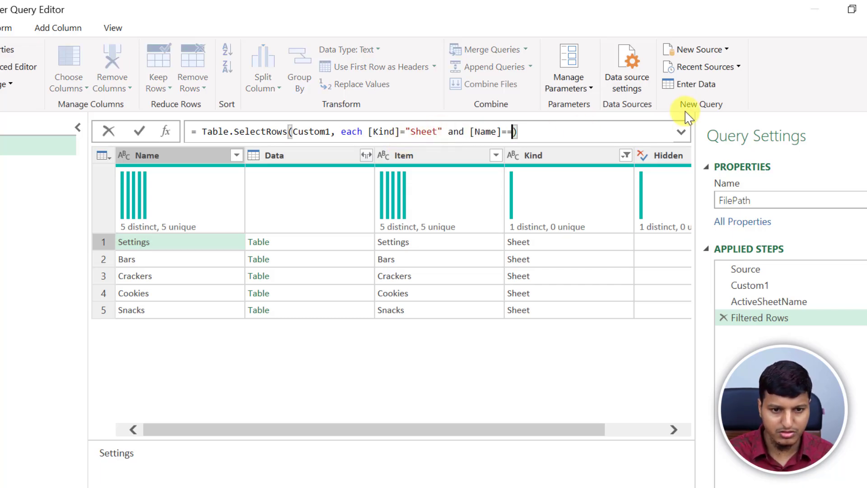
pyautogui.hotkey('ctrl', 'v')
pyautogui.write('<>')
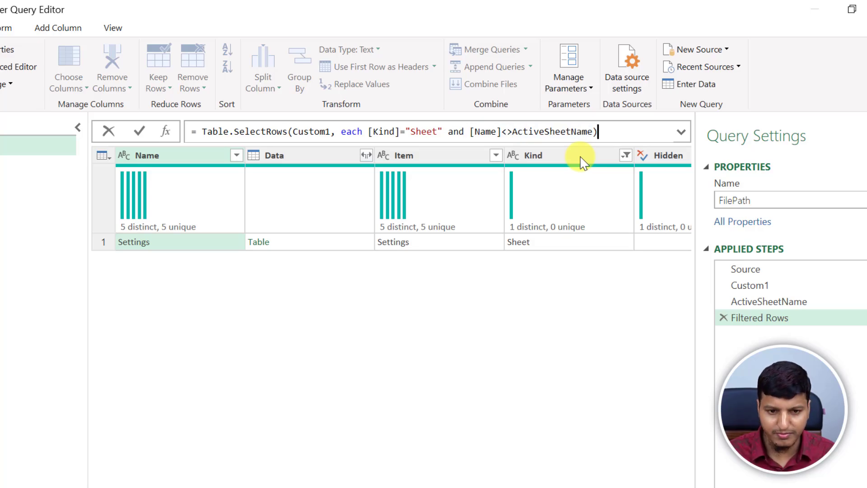
pyautogui.press('Return')
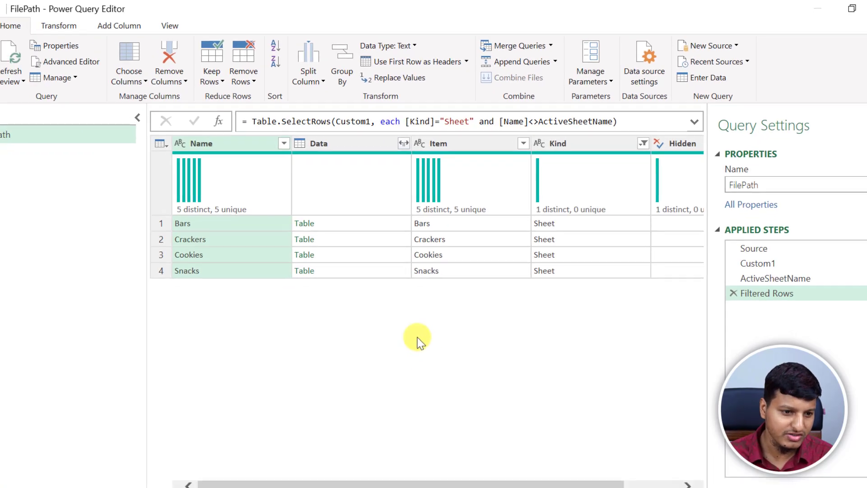
# Remove all columns except Data, previewing the Bars sheet's nested table
pyautogui.click(328, 222)
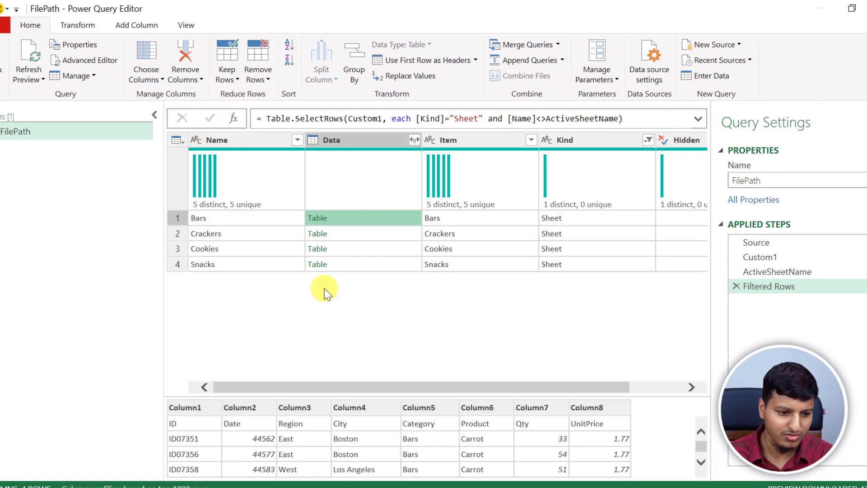
pyautogui.click(354, 140)
pyautogui.rightClick(354, 140)
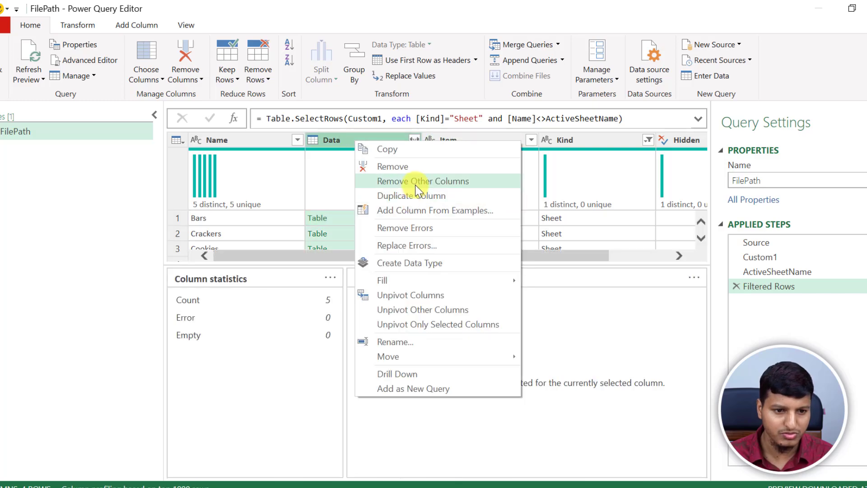
pyautogui.click(417, 181)
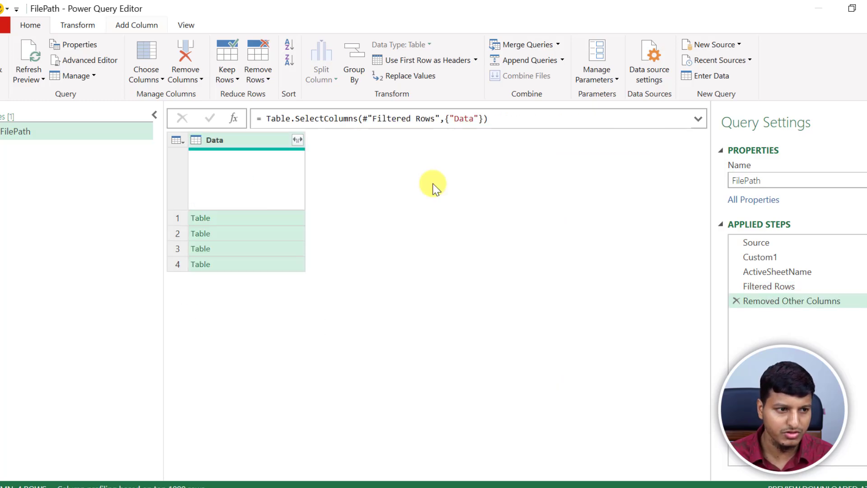
pyautogui.click(259, 223)
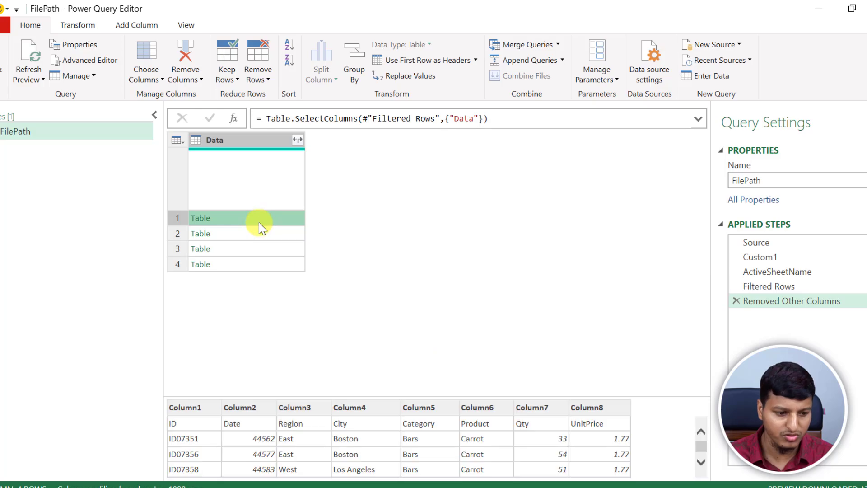
pyautogui.click(277, 145)
# Add a step Table.TransformRows(#"Removed Other Columns", each Table.PromoteHeaders([Data]))
pyautogui.click(237, 121)
pyautogui.click(251, 119)
pyautogui.write('TT #"Removed Other Columns')
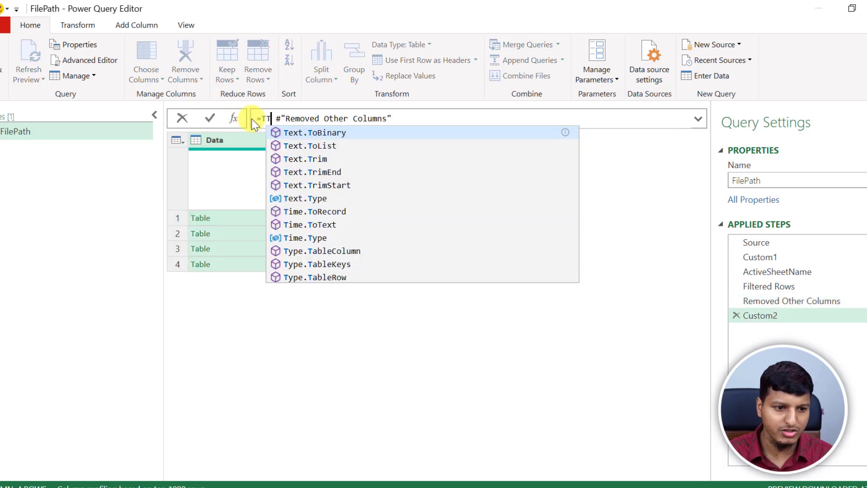
pyautogui.write('R')
pyautogui.press('Tab')
pyautogui.press('End')
pyautogui.write(',E')
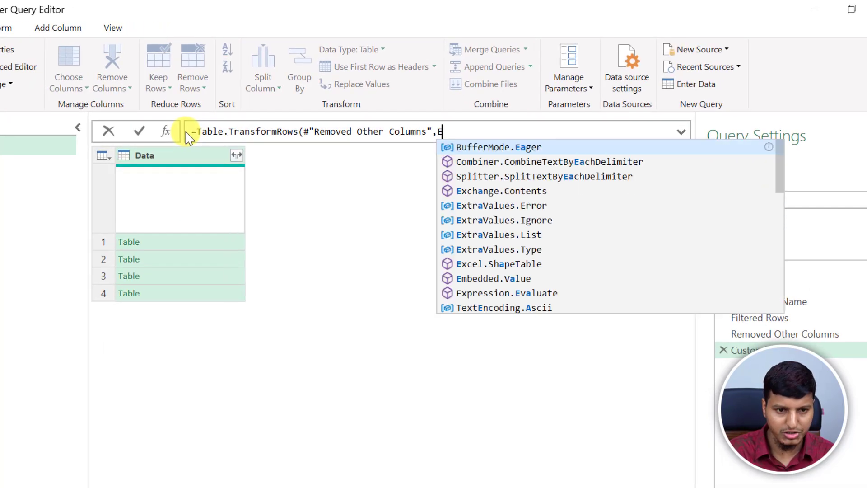
pyautogui.write('ACH [Dat')
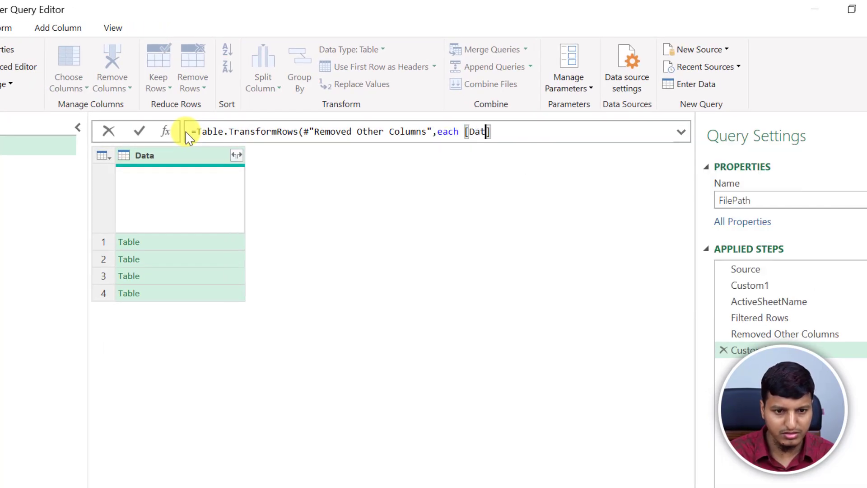
pyautogui.write('TPH')
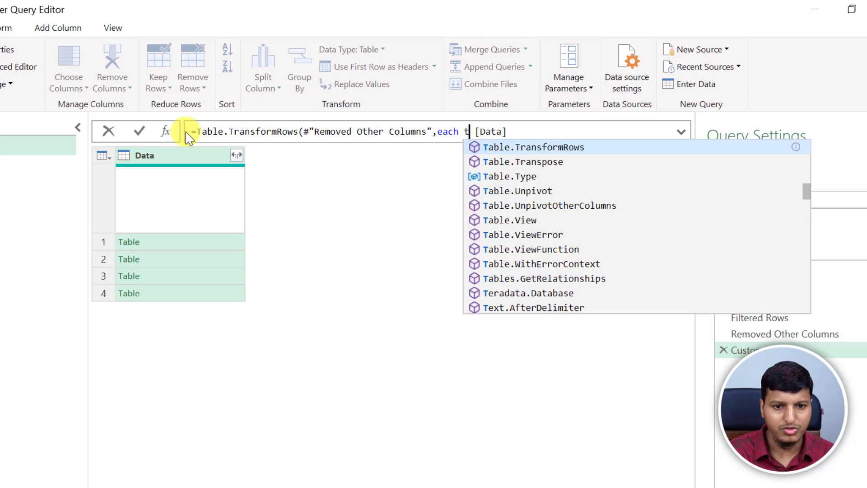
pyautogui.press('Tab')
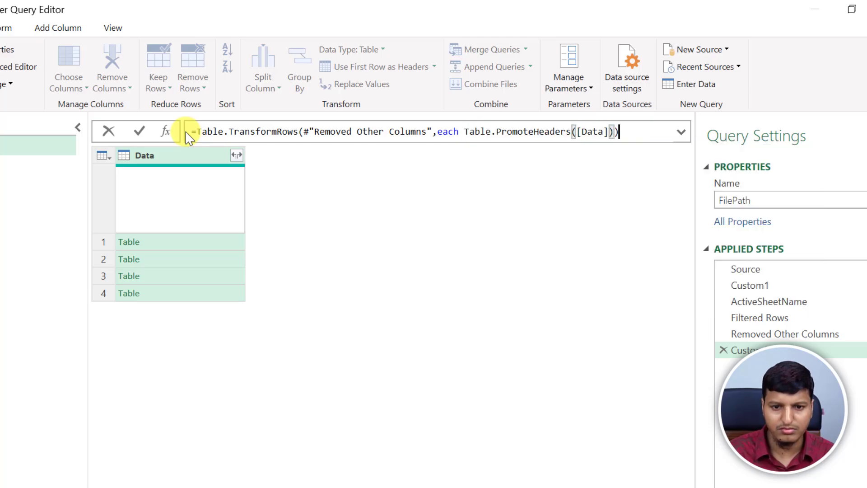
pyautogui.press('Return')
# Preview each of the four header-promoted sheet tables, including Cookies and Snacks
pyautogui.click(149, 176)
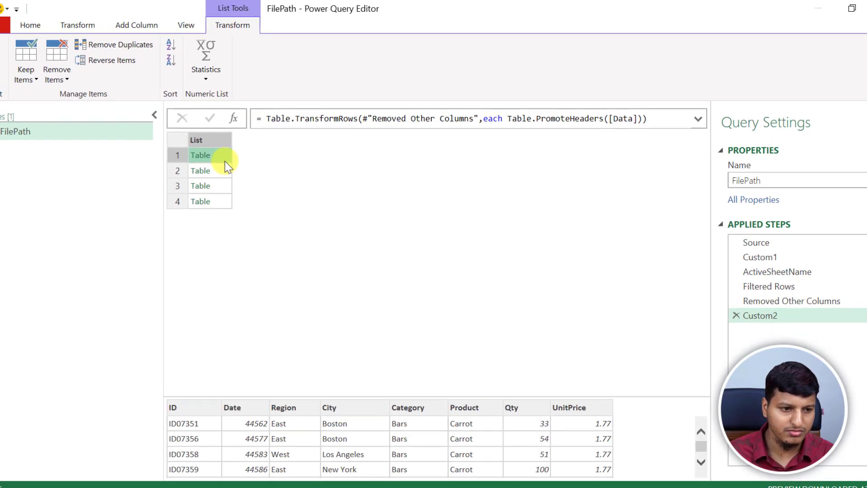
pyautogui.click(220, 171)
pyautogui.click(219, 185)
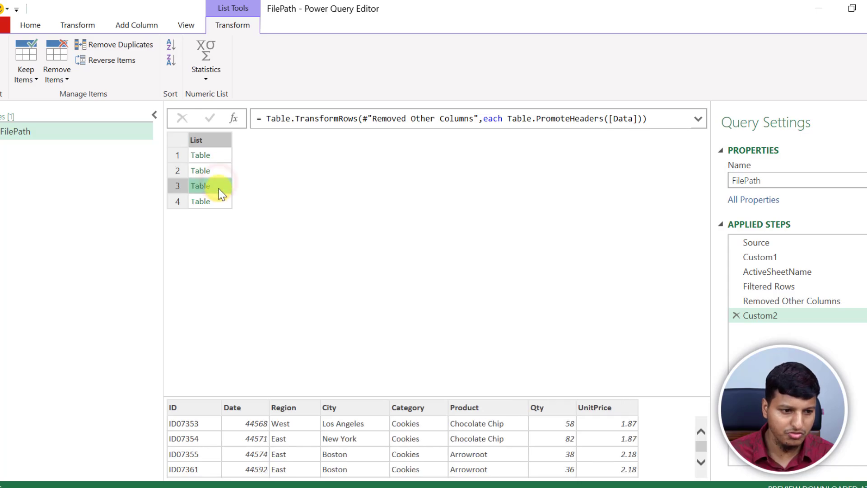
pyautogui.click(220, 202)
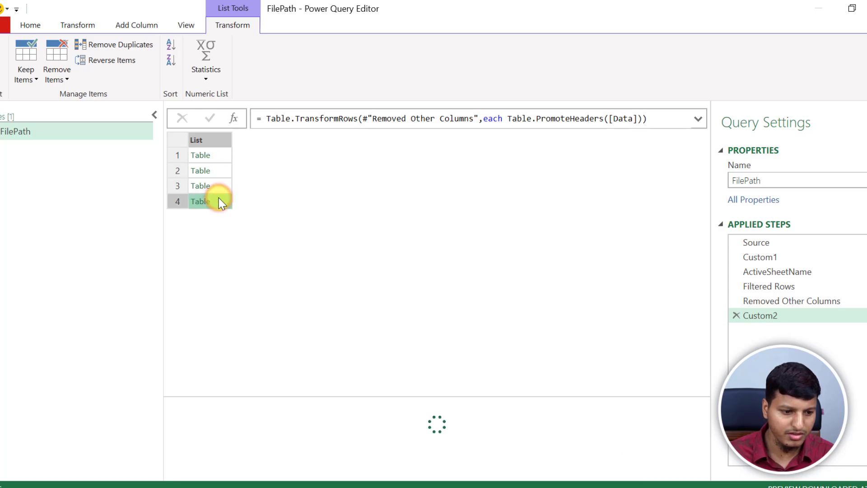
# Wrap the formula in Table.Combine to merge the sheets into one 244-row table
pyautogui.click(263, 115)
pyautogui.write('tcomb')
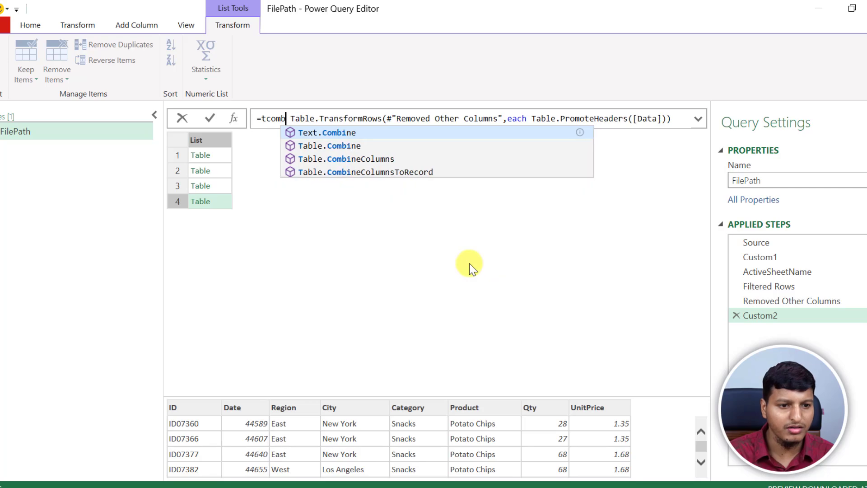
pyautogui.press('Tab')
pyautogui.write('(')
pyautogui.press('End')
pyautogui.write(')')
pyautogui.press('Return')
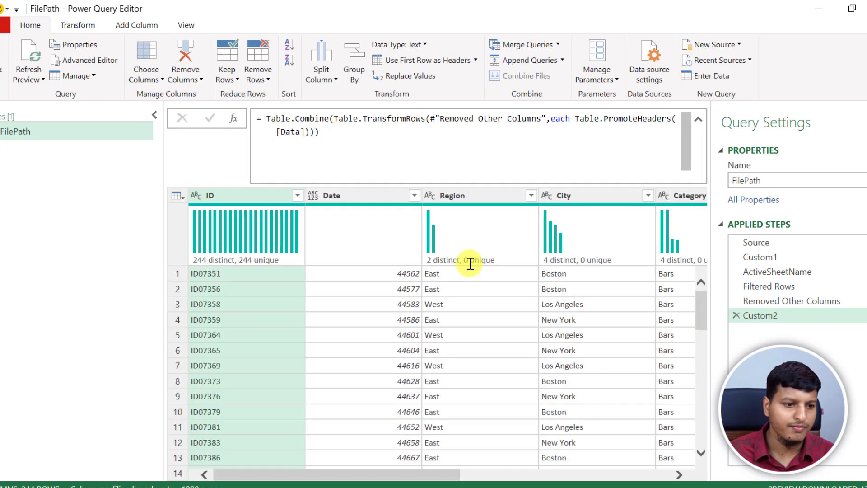
pyautogui.scroll(-20, 411, 400)
pyautogui.scroll(-4, 408, 415)
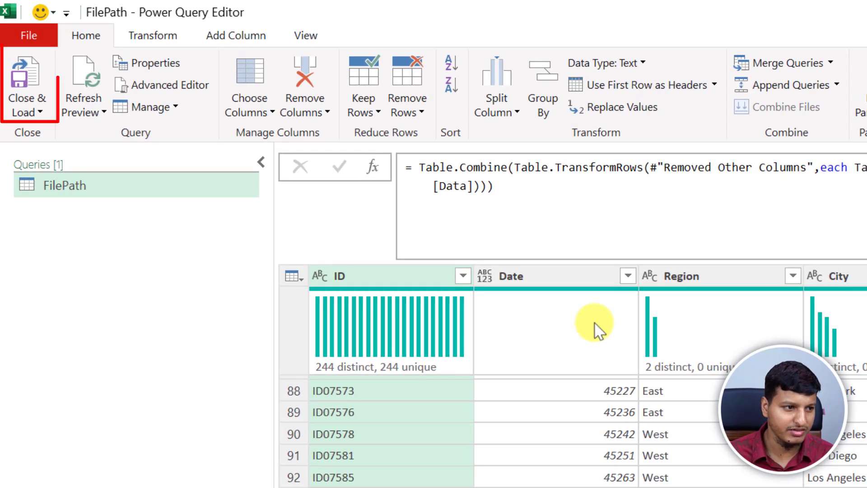
pyautogui.click(32, 111)
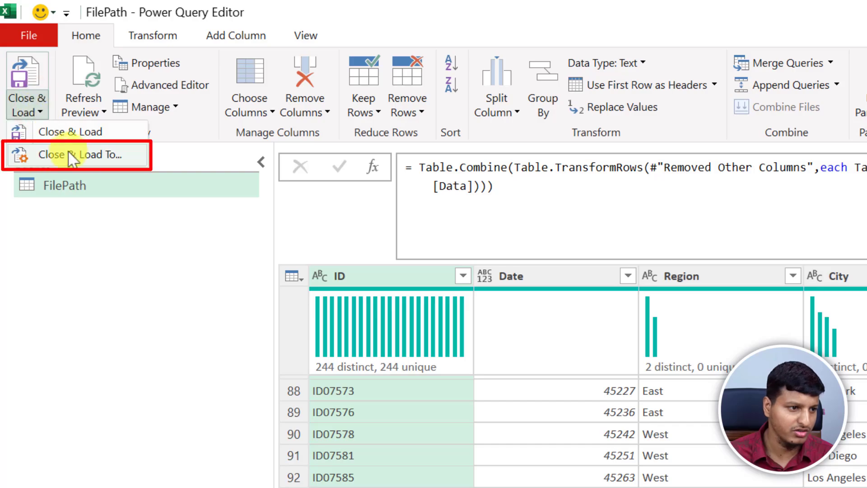
# Load the combined query as a table into the existing worksheet at Settings!$E$8
pyautogui.click(71, 155)
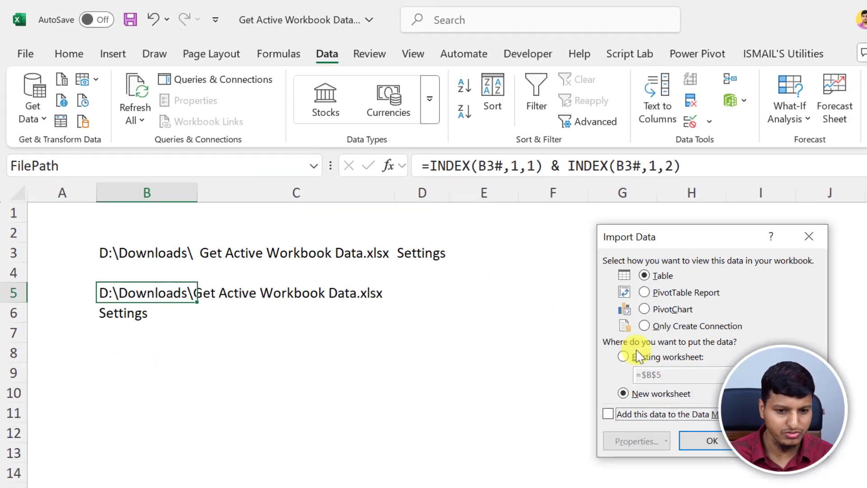
pyautogui.click(785, 449)
pyautogui.click(623, 444)
pyautogui.click(637, 390)
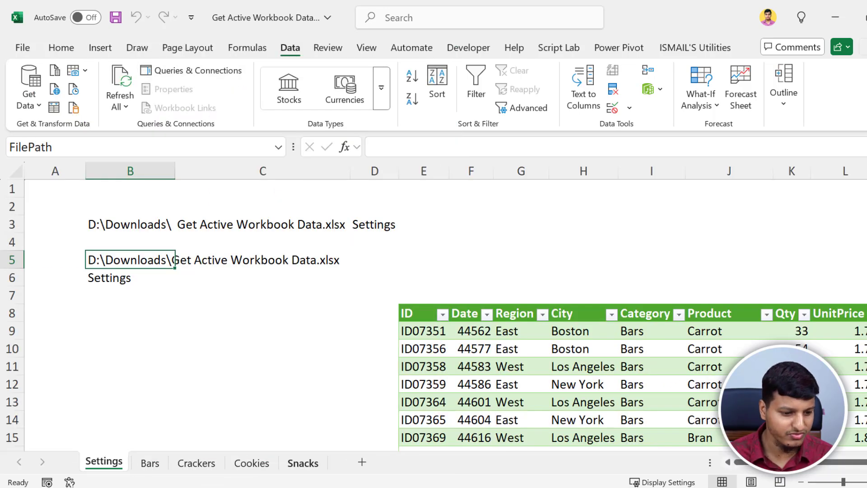
# Refresh the loaded table so it shows 244 rows, and briefly check the Queries & Connections list
pyautogui.click(483, 348)
pyautogui.rightClick(484, 346)
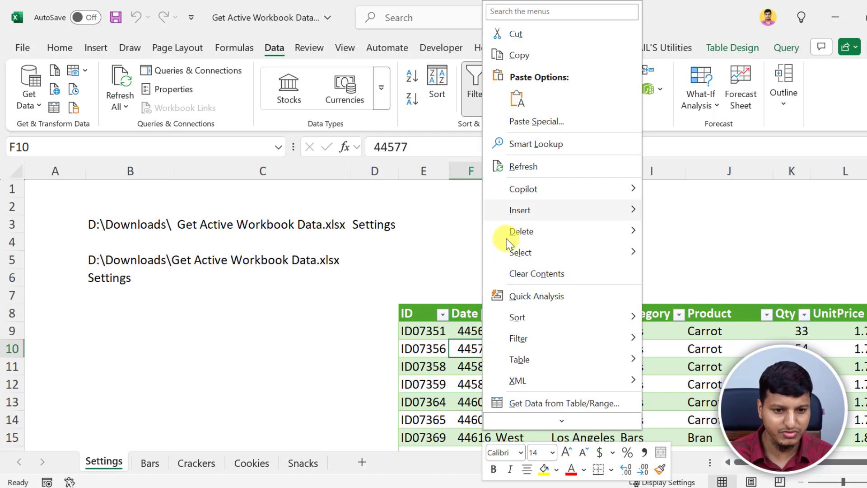
pyautogui.click(515, 166)
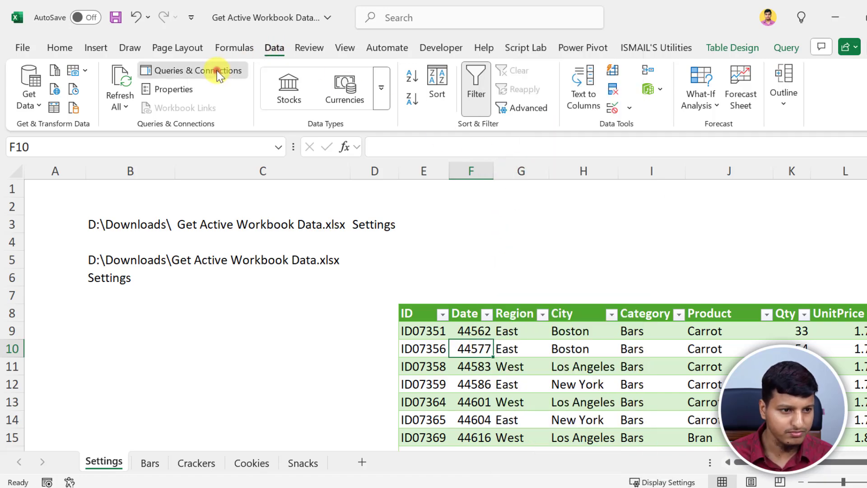
pyautogui.click(218, 72)
pyautogui.click(218, 72)
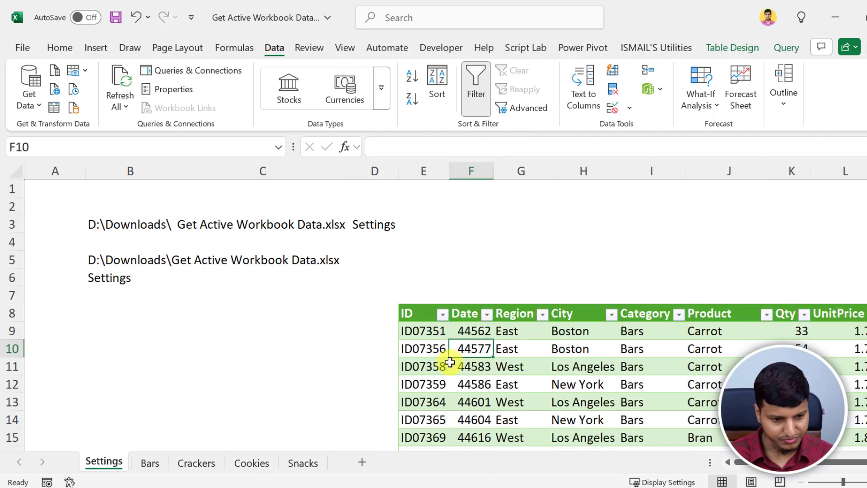